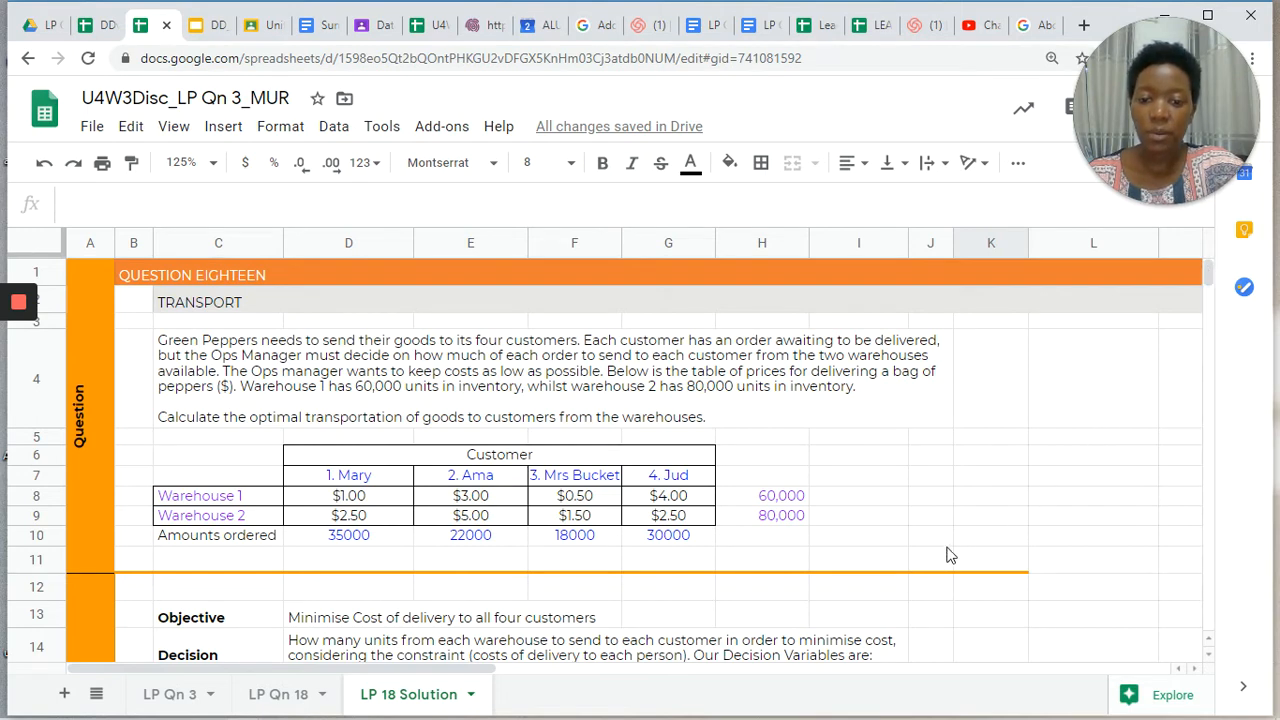
Step: Review the transport question, the LP setup with its constraints, and the solver setup down to the minimum cost cell
scroll(955, 525, "down", 3)
scroll(955, 525, "down", 2)
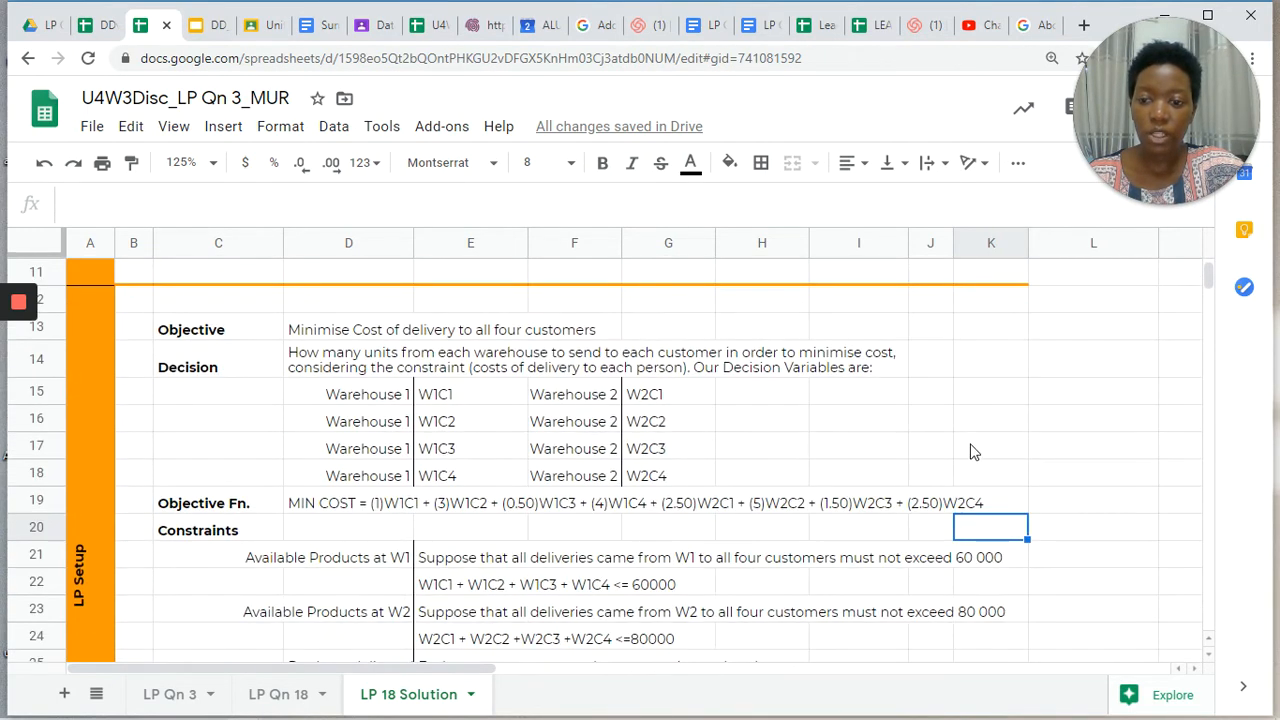
left_click(975, 452)
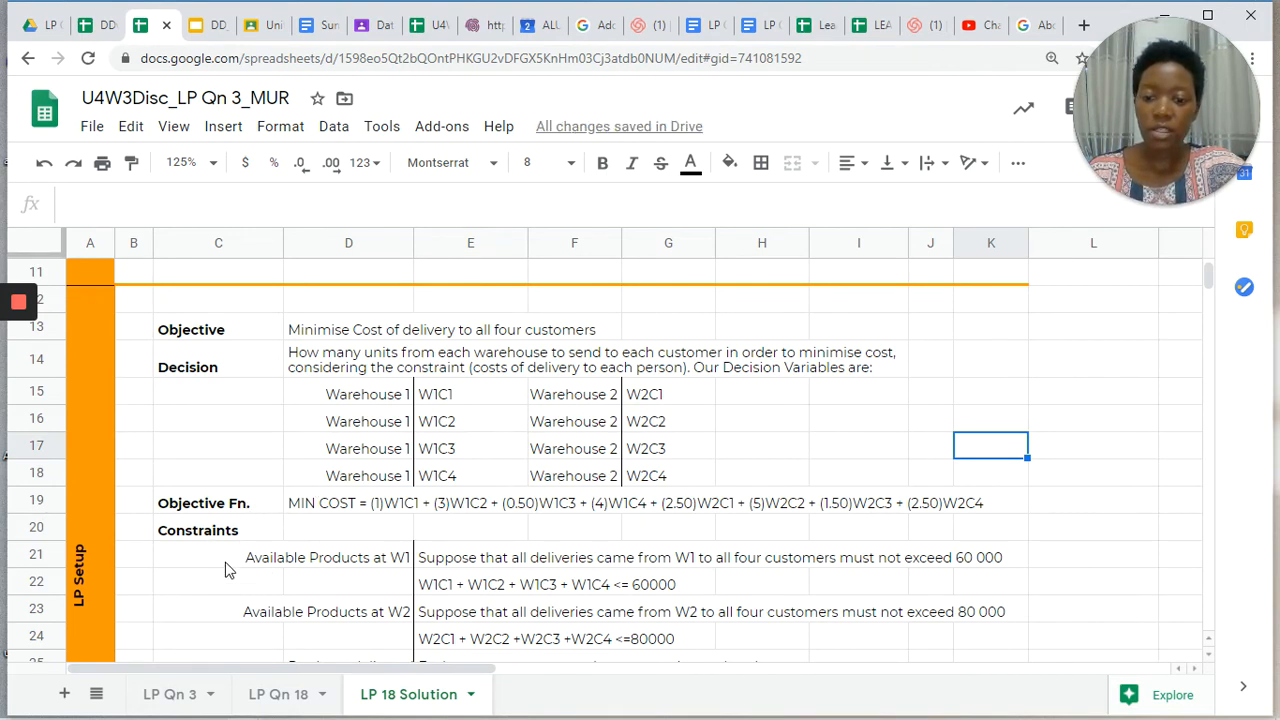
scroll(225, 569, "down", 5)
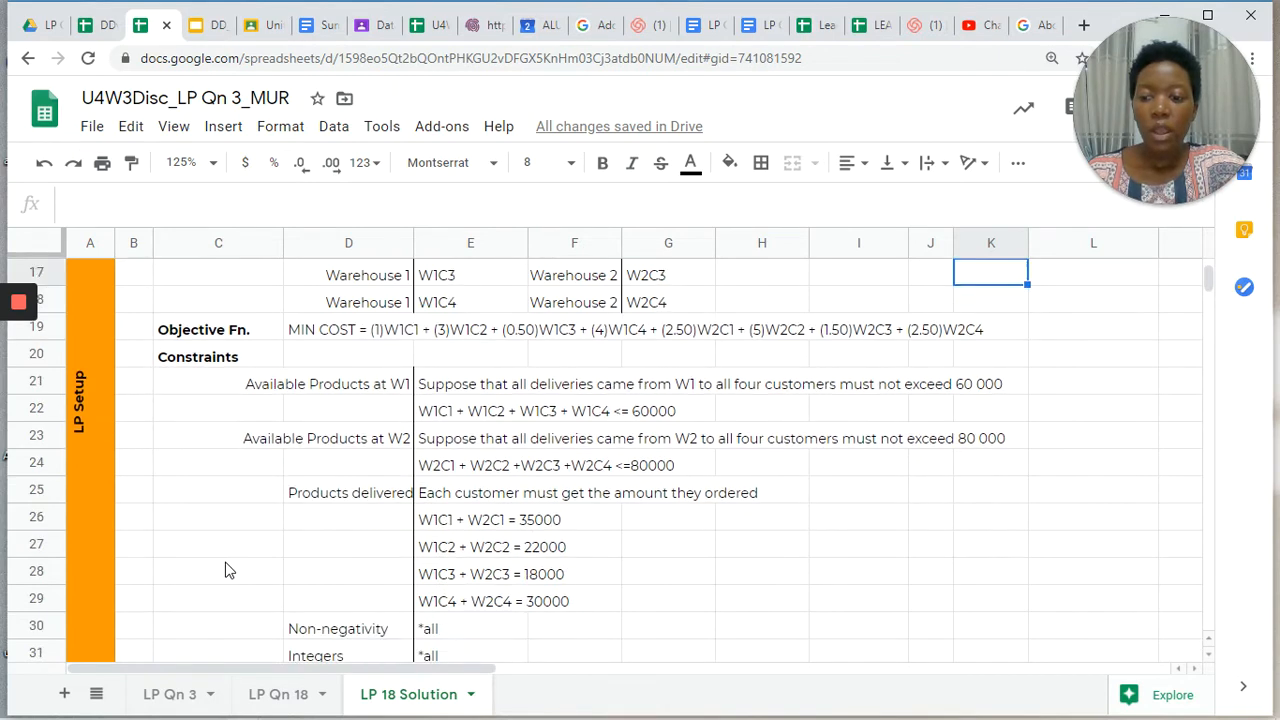
scroll(225, 569, "down", 4)
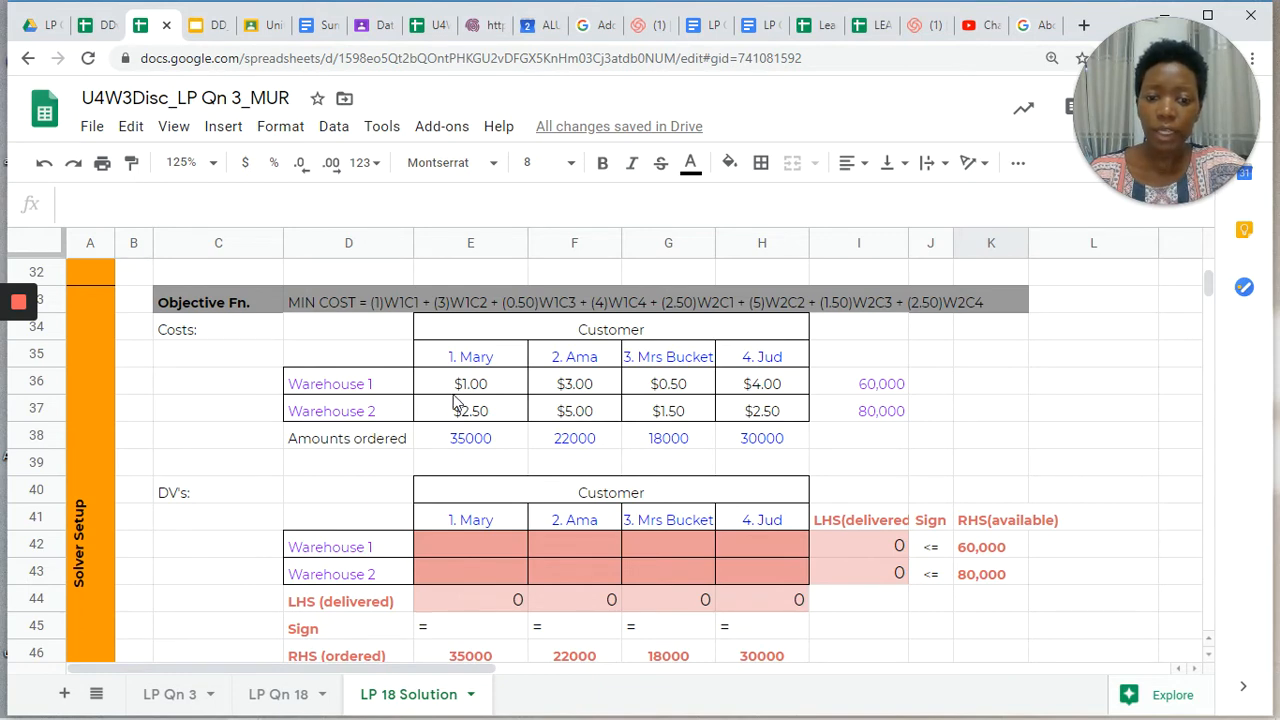
scroll(444, 584, "down", 1)
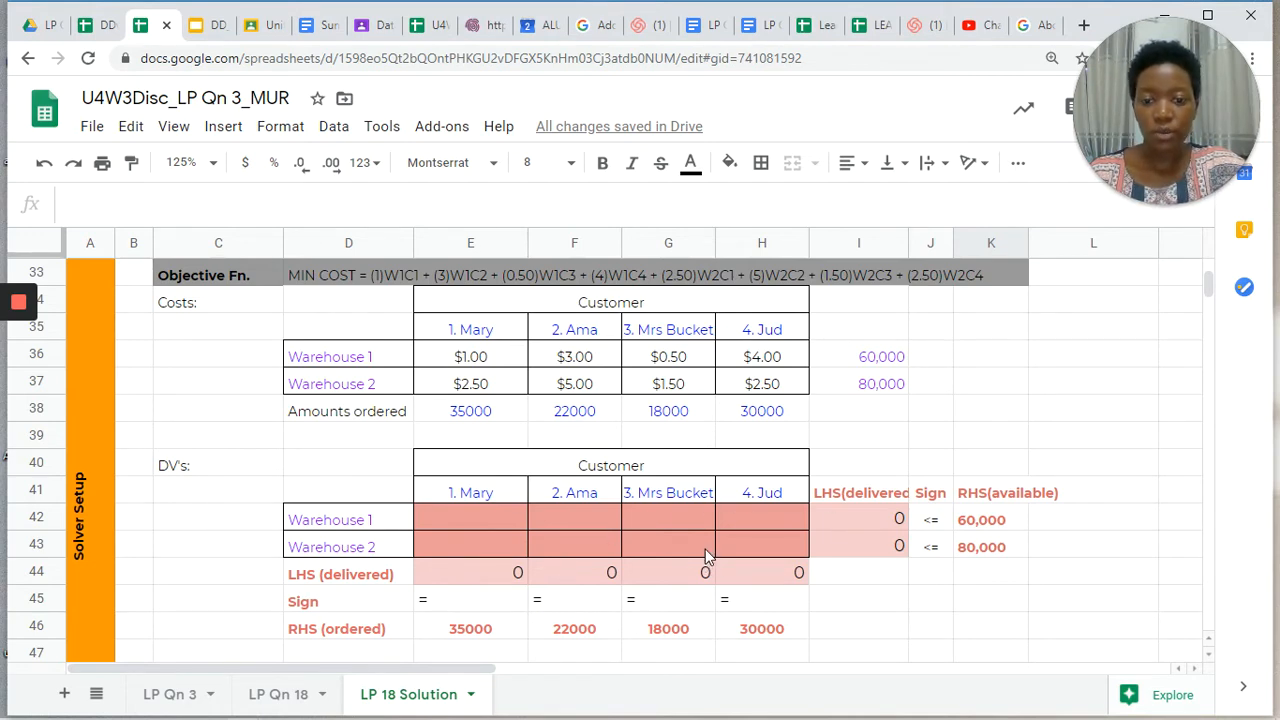
scroll(705, 555, "down", 1)
scroll(705, 555, "up", 9)
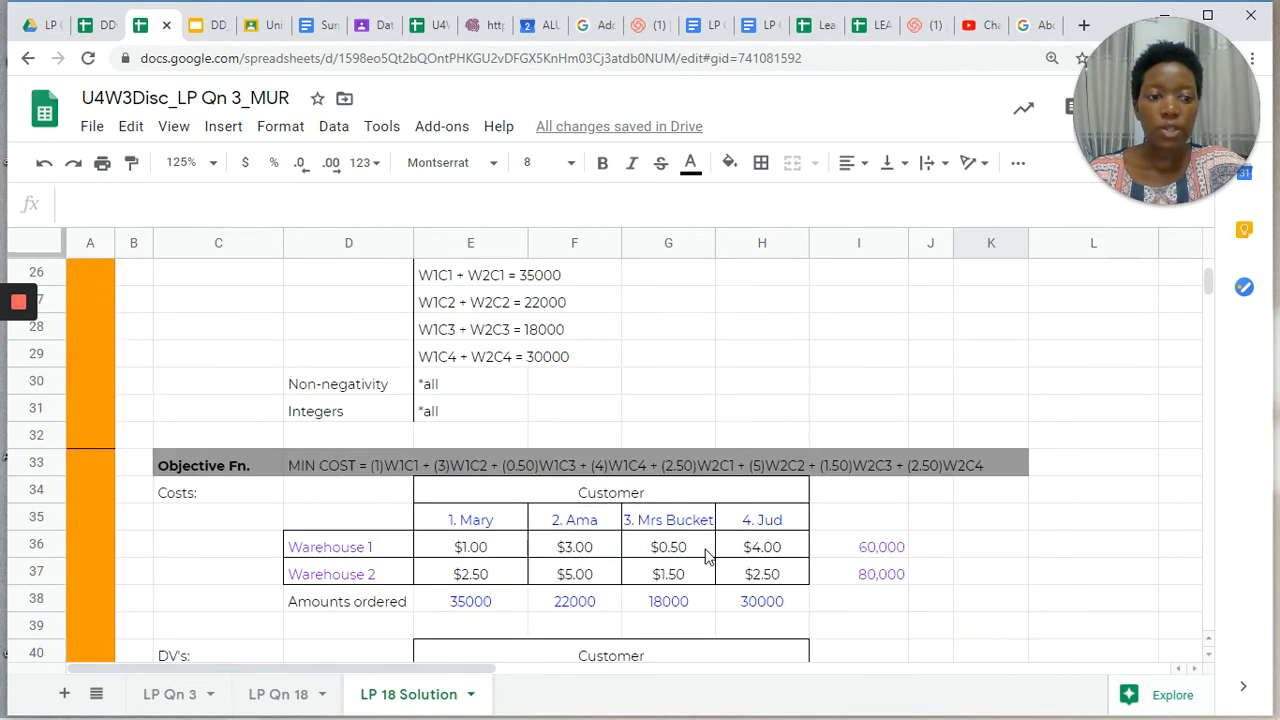
scroll(705, 555, "up", 3)
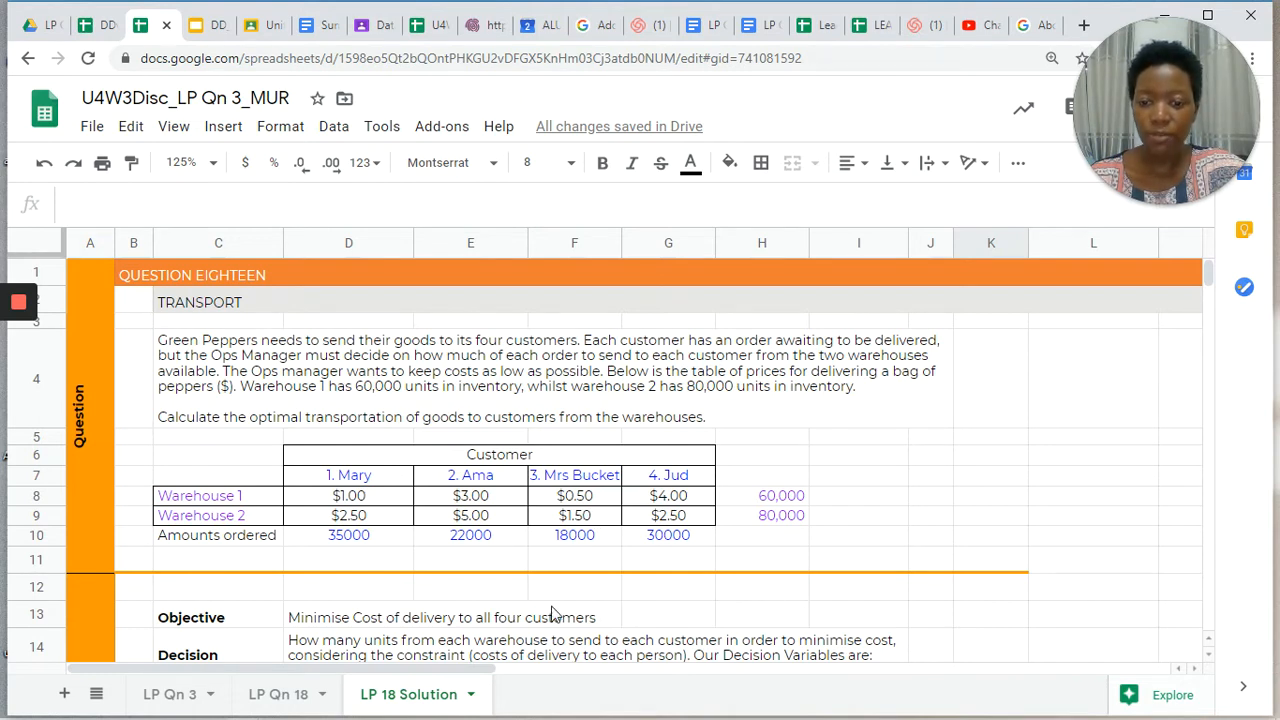
scroll(551, 605, "down", 1)
scroll(551, 598, "down", 7)
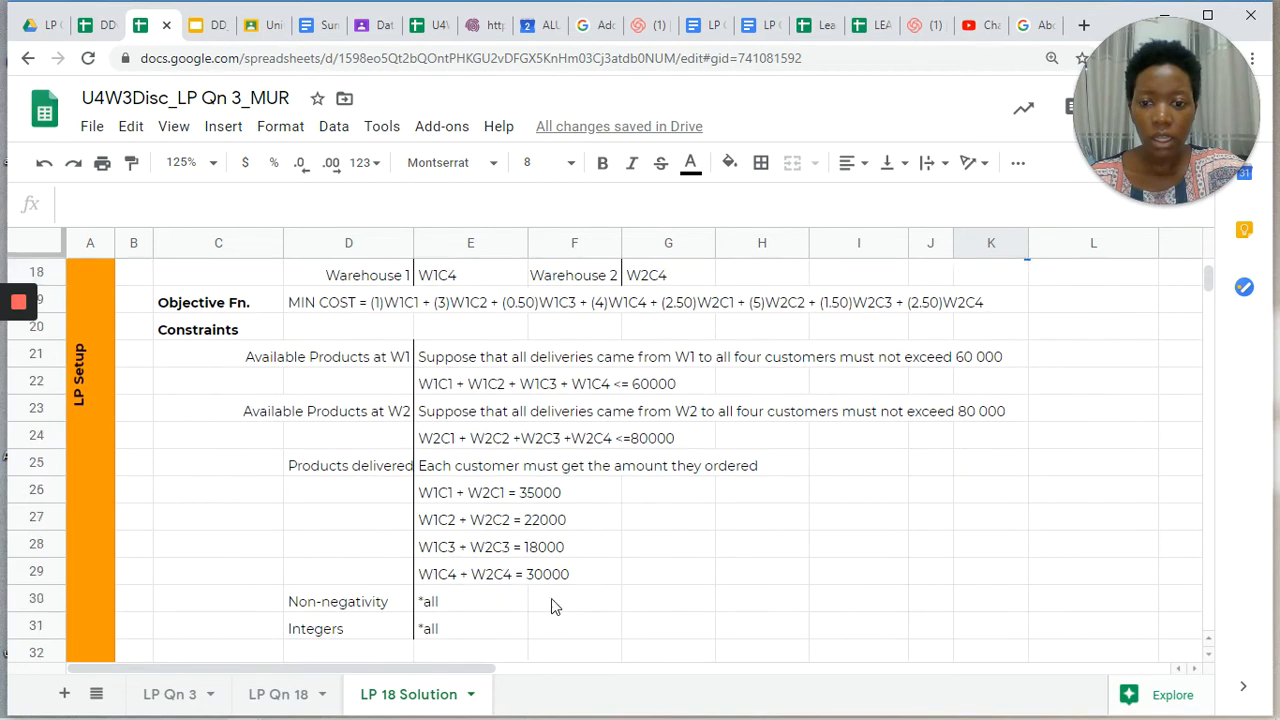
scroll(556, 605, "down", 5)
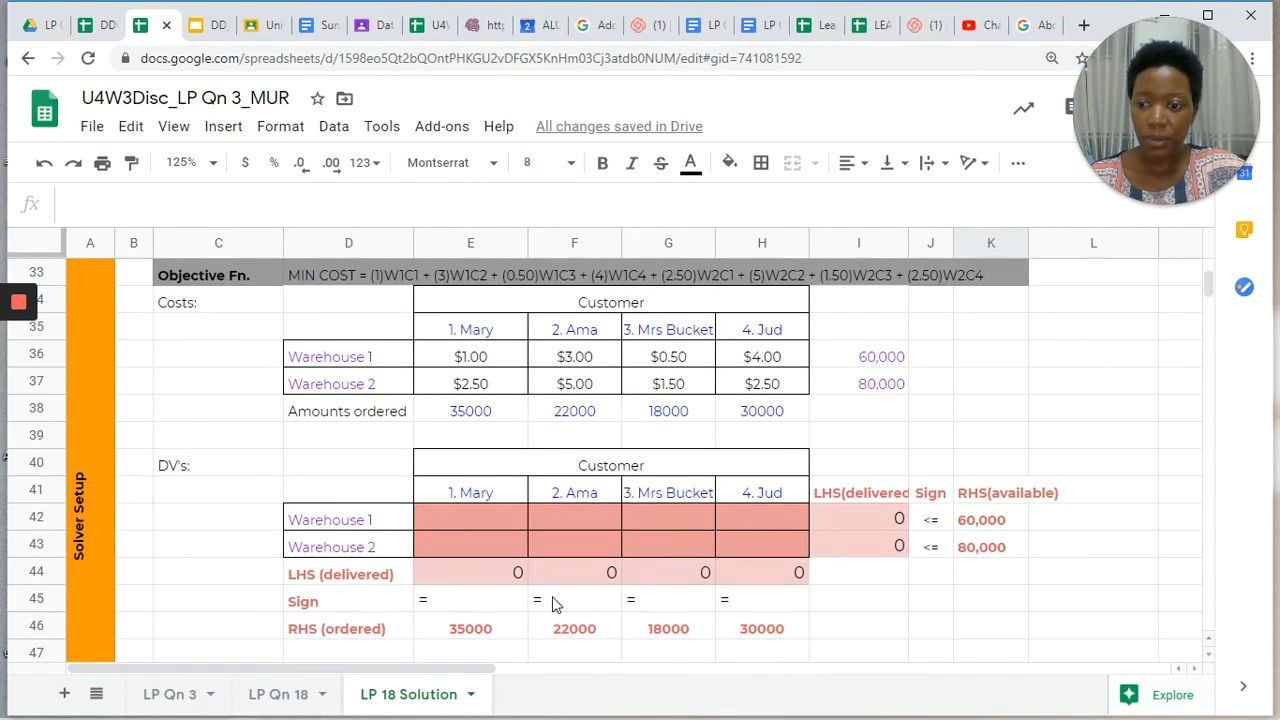
scroll(556, 605, "down", 1)
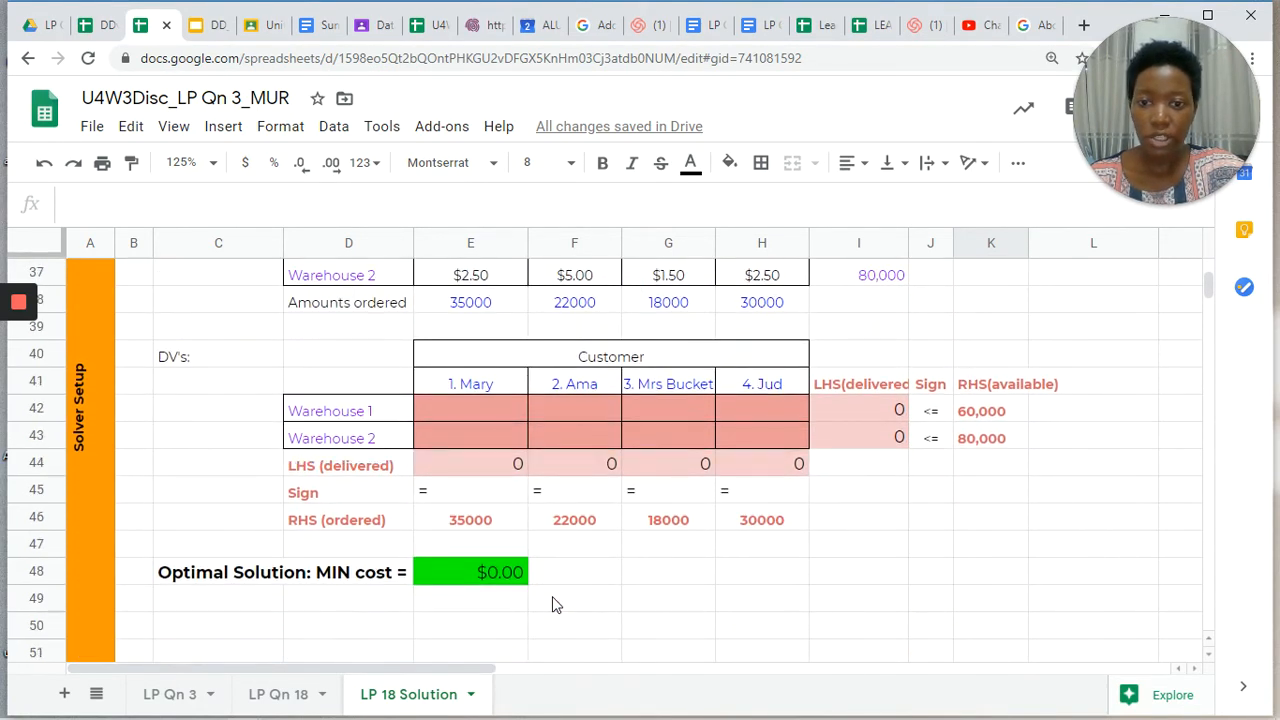
Step: Open the OpenSolver add-on's sidebar for the LP 18 Solution sheet
left_click(438, 128)
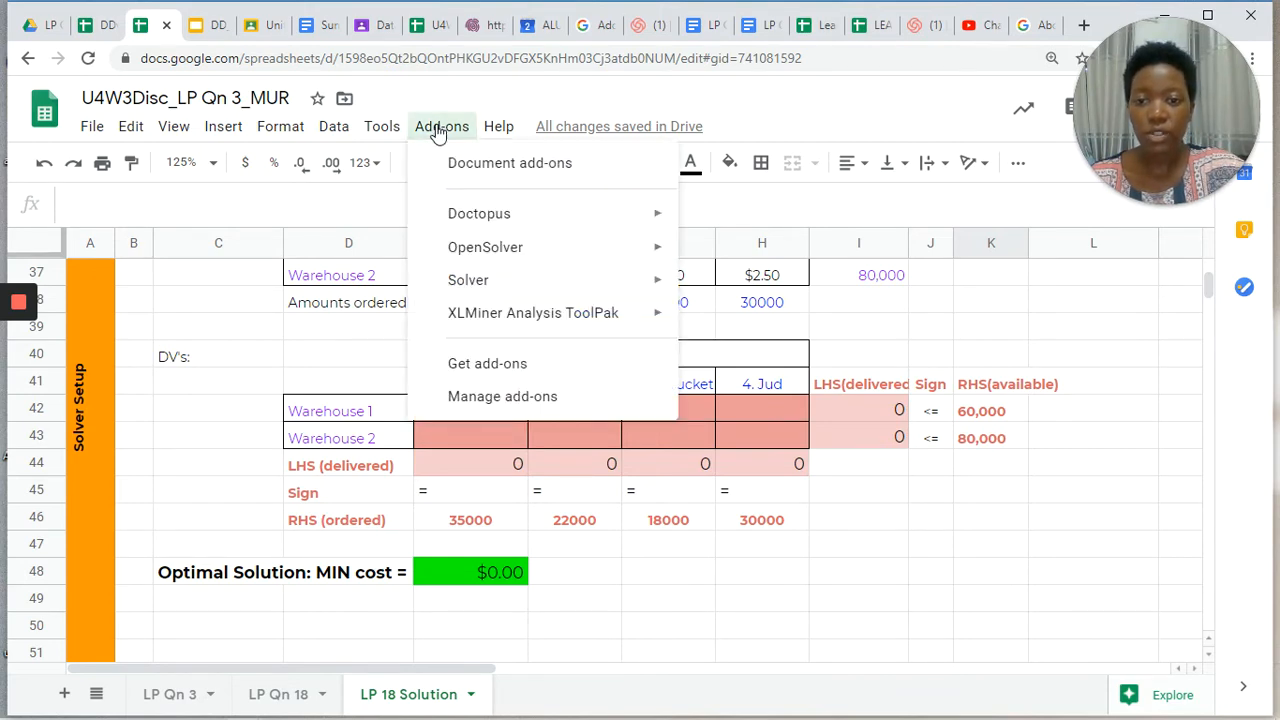
mouse_move(480, 253)
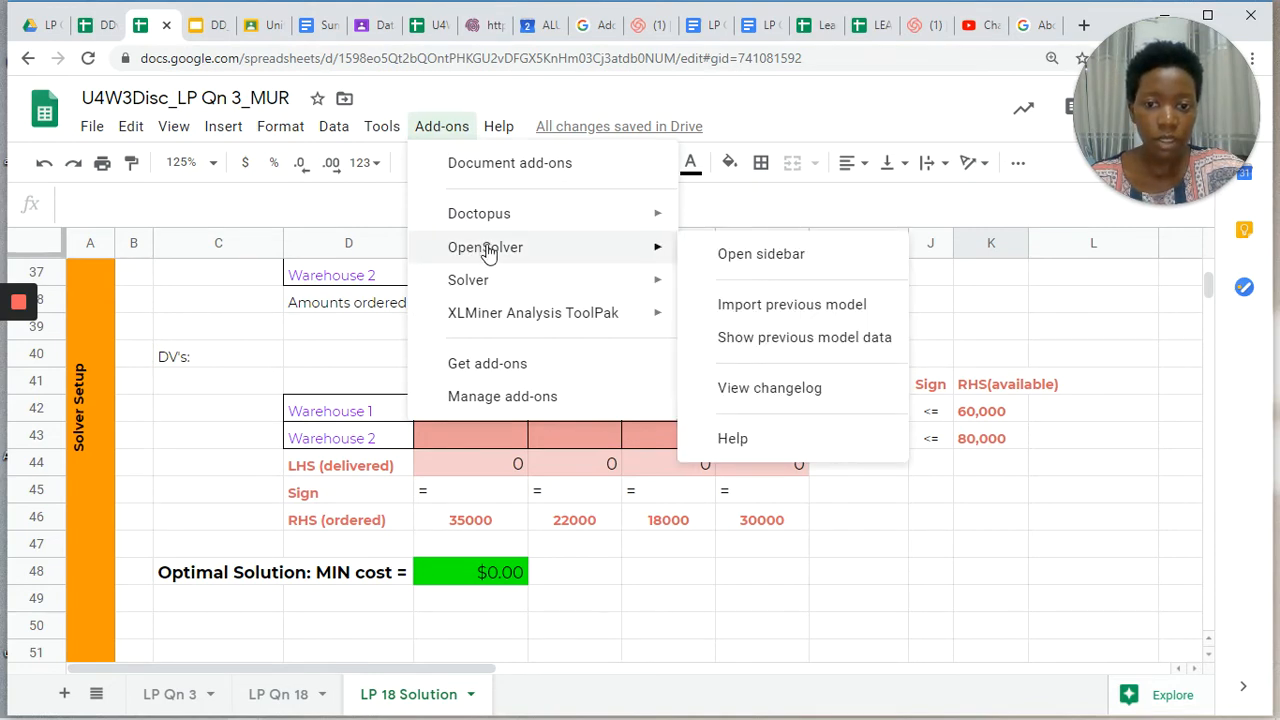
left_click(708, 254)
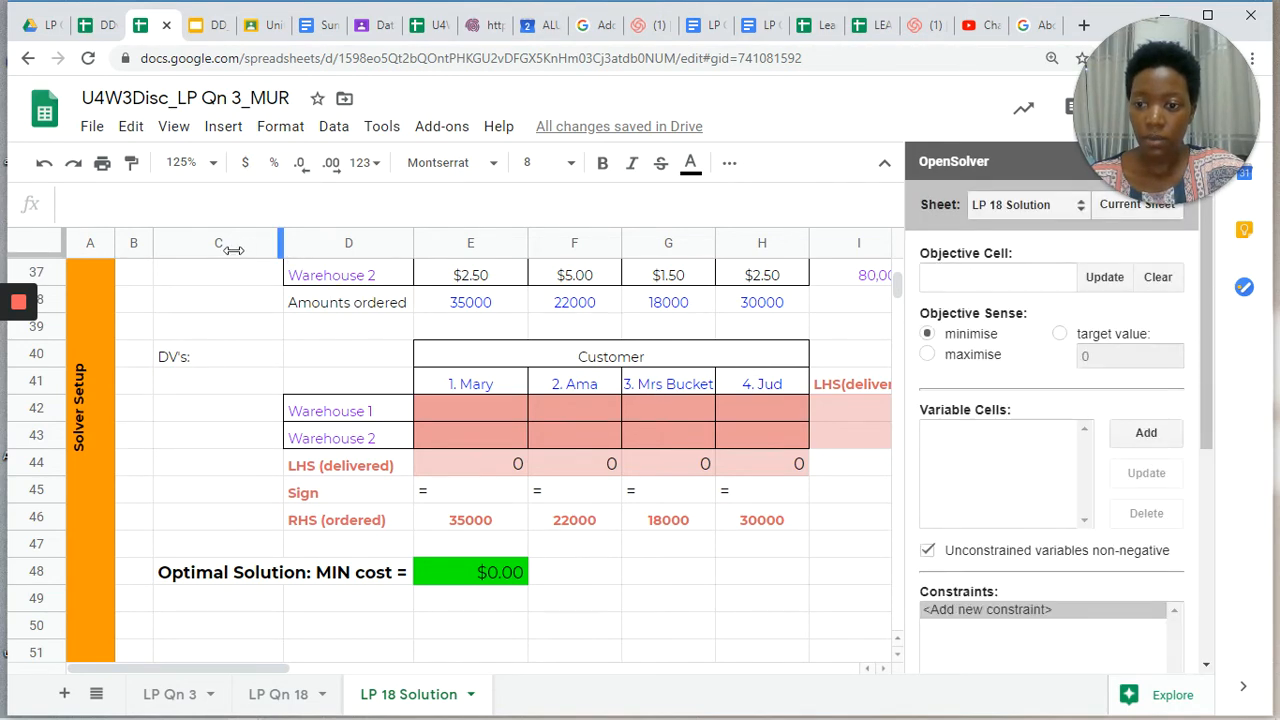
Step: Narrow columns C and D so the solver tables fit beside the OpenSolver sidebar
mouse_move(233, 249)
left_mouse_down()
mouse_move(200, 250)
mouse_move(219, 259)
left_mouse_up()
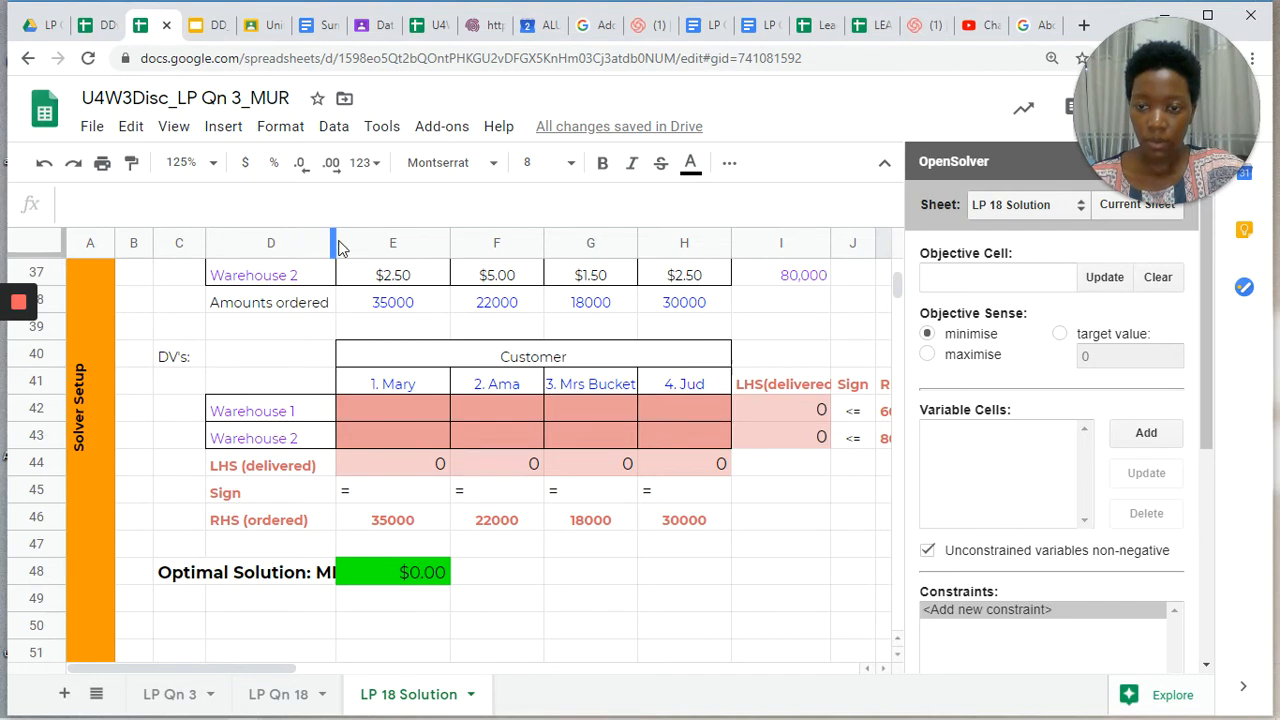
left_click_drag(335, 243, 297, 242)
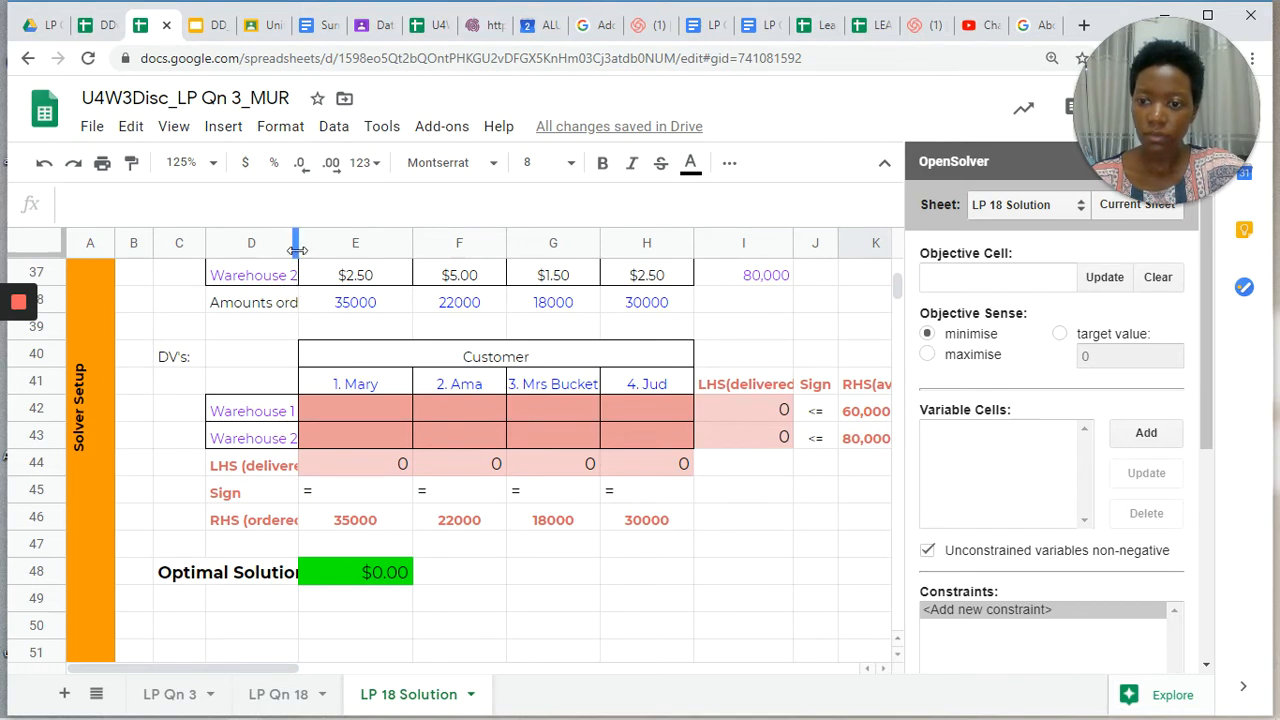
left_click_drag(296, 244, 271, 246)
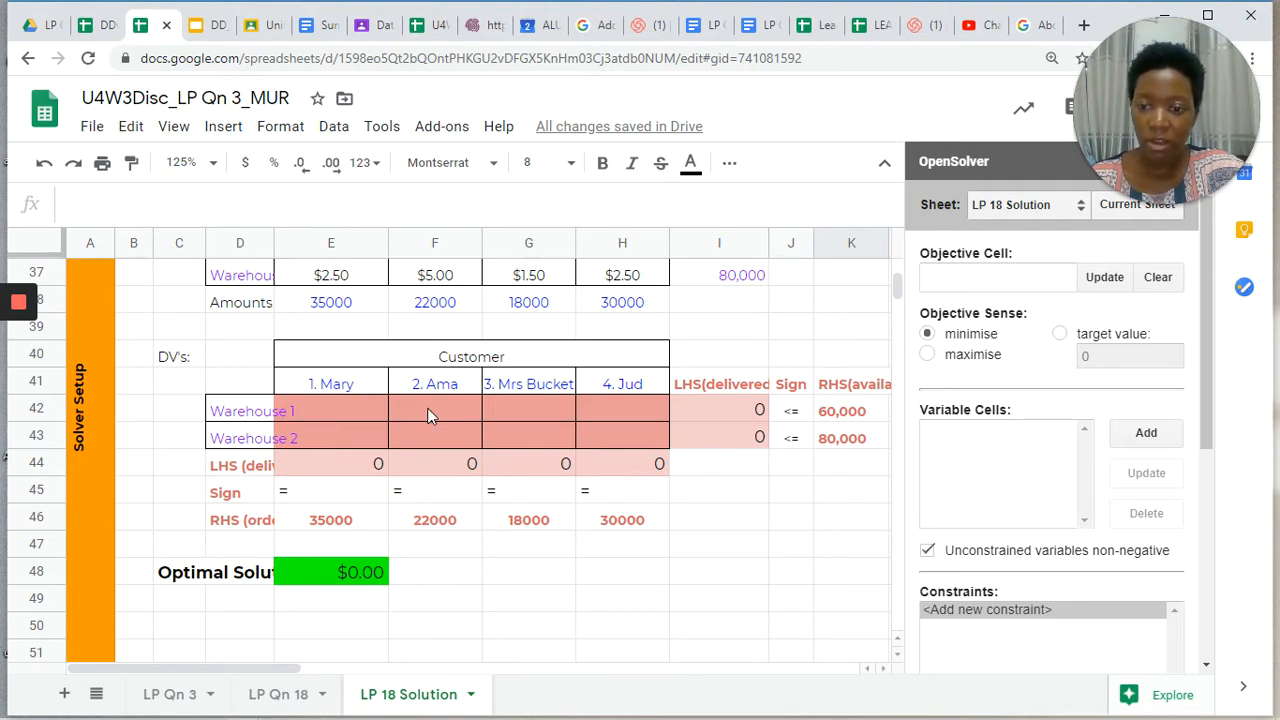
Step: Inspect the formulas behind Warehouse 1's delivered total in I42 and the minimum cost in E48, including the ranges they reference
left_click(710, 417)
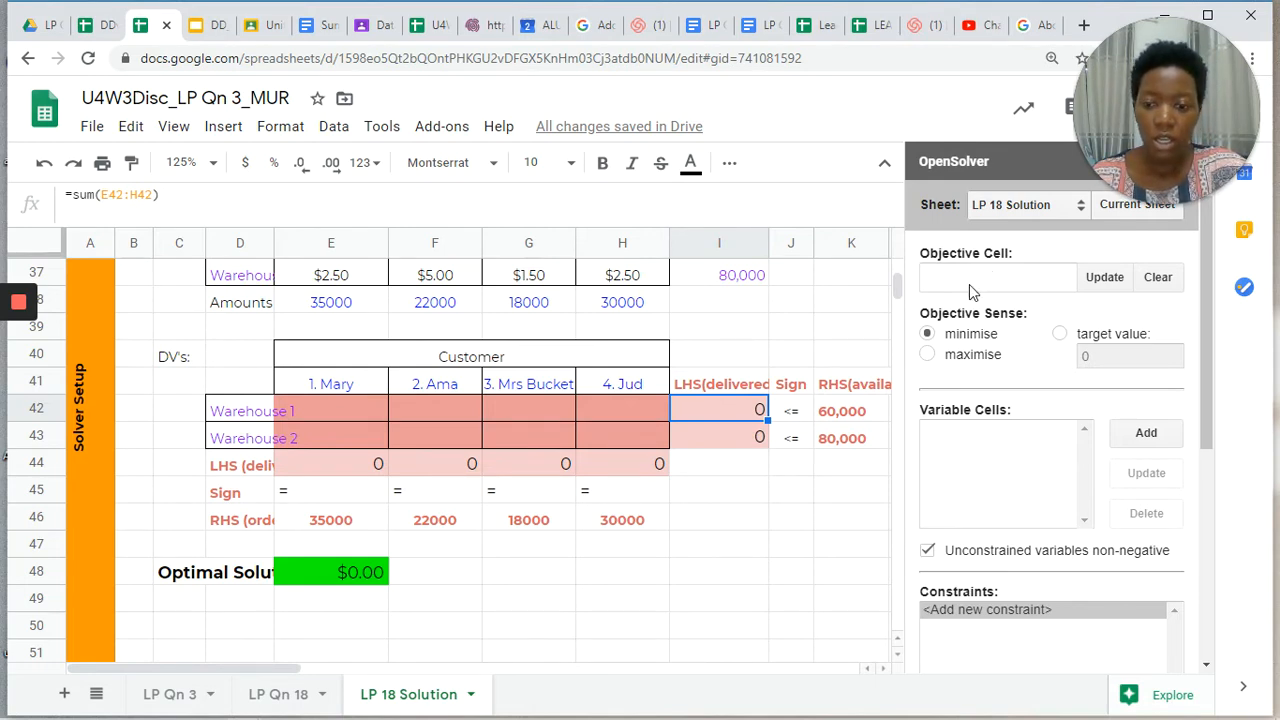
left_click(352, 582)
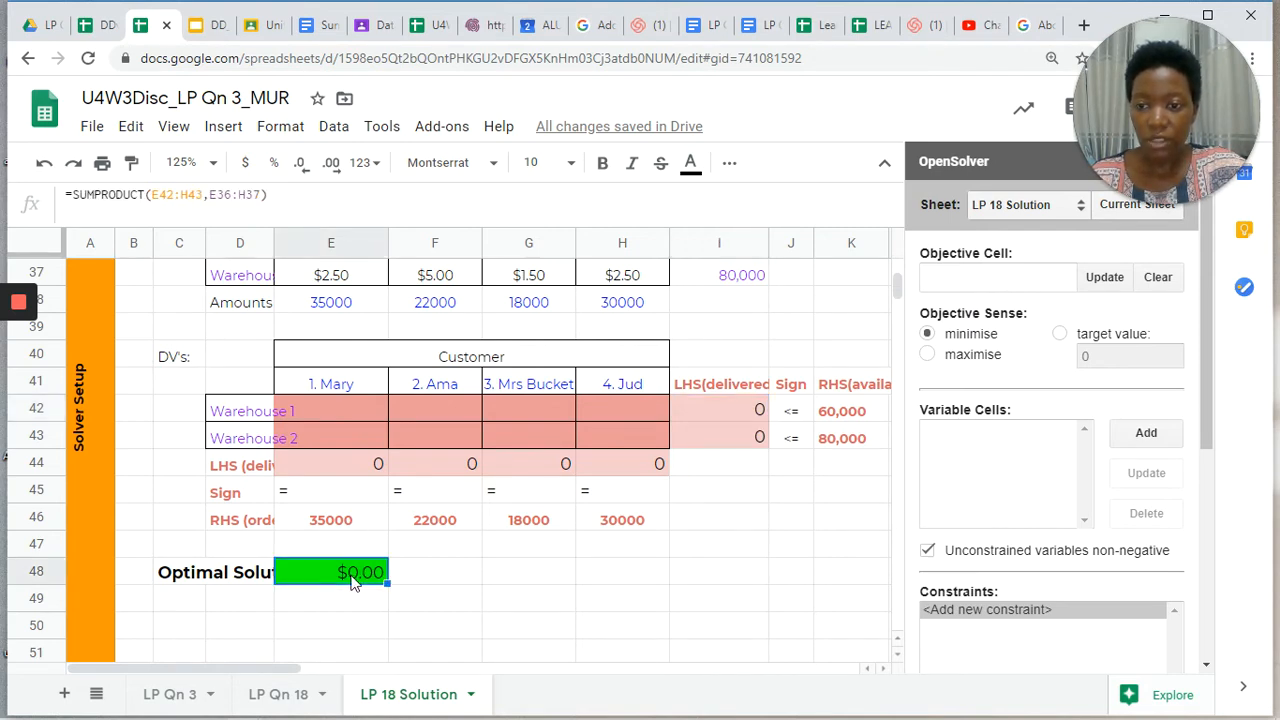
scroll(352, 582, "up", 3)
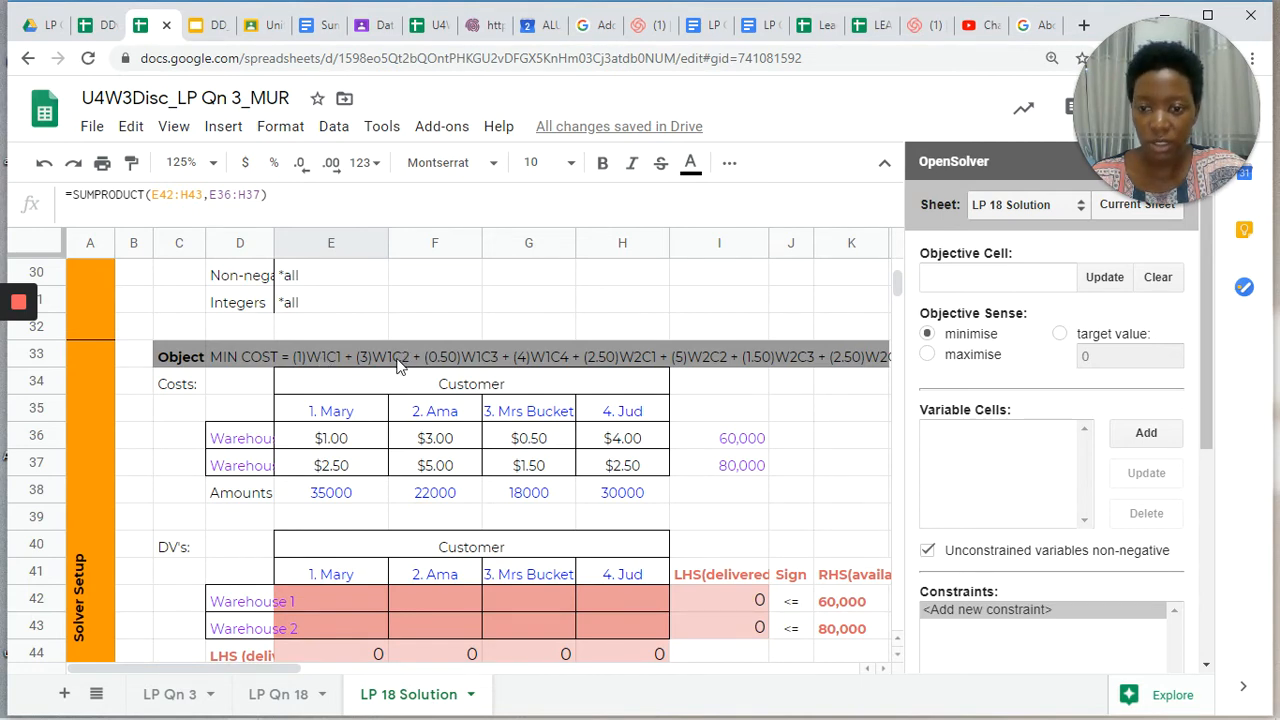
scroll(400, 520, "down", 2)
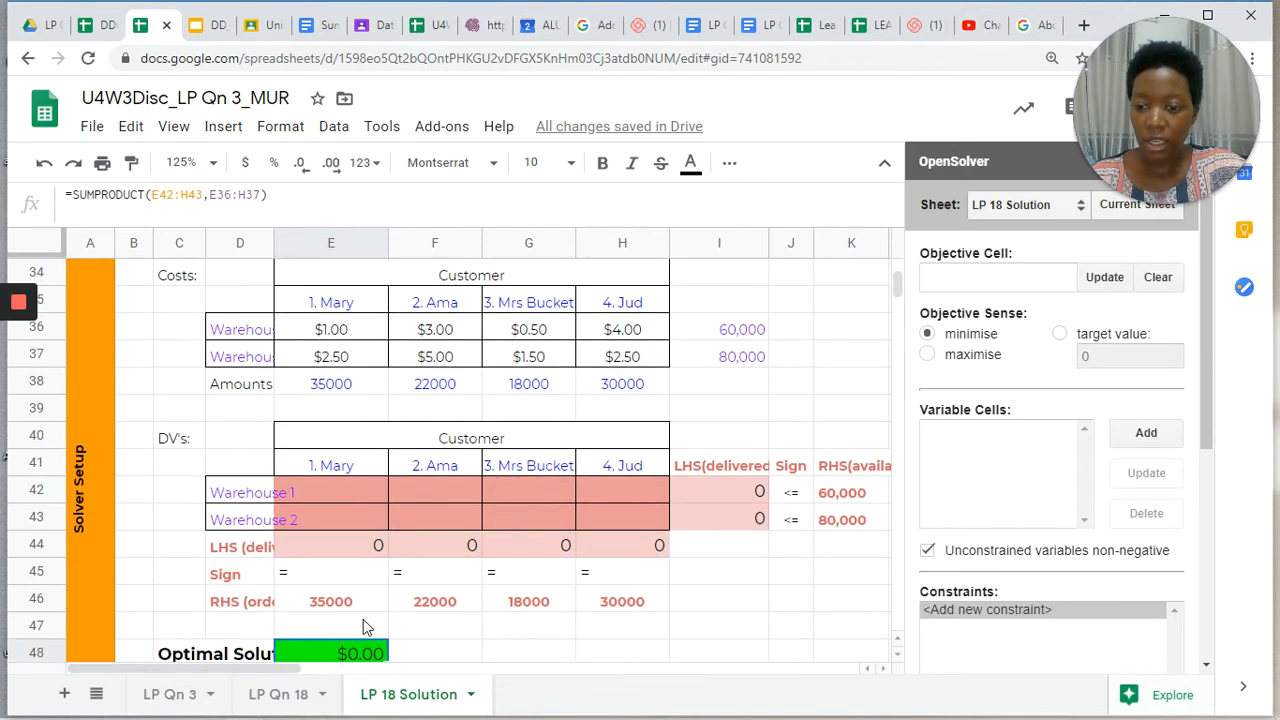
scroll(363, 619, "down", 1)
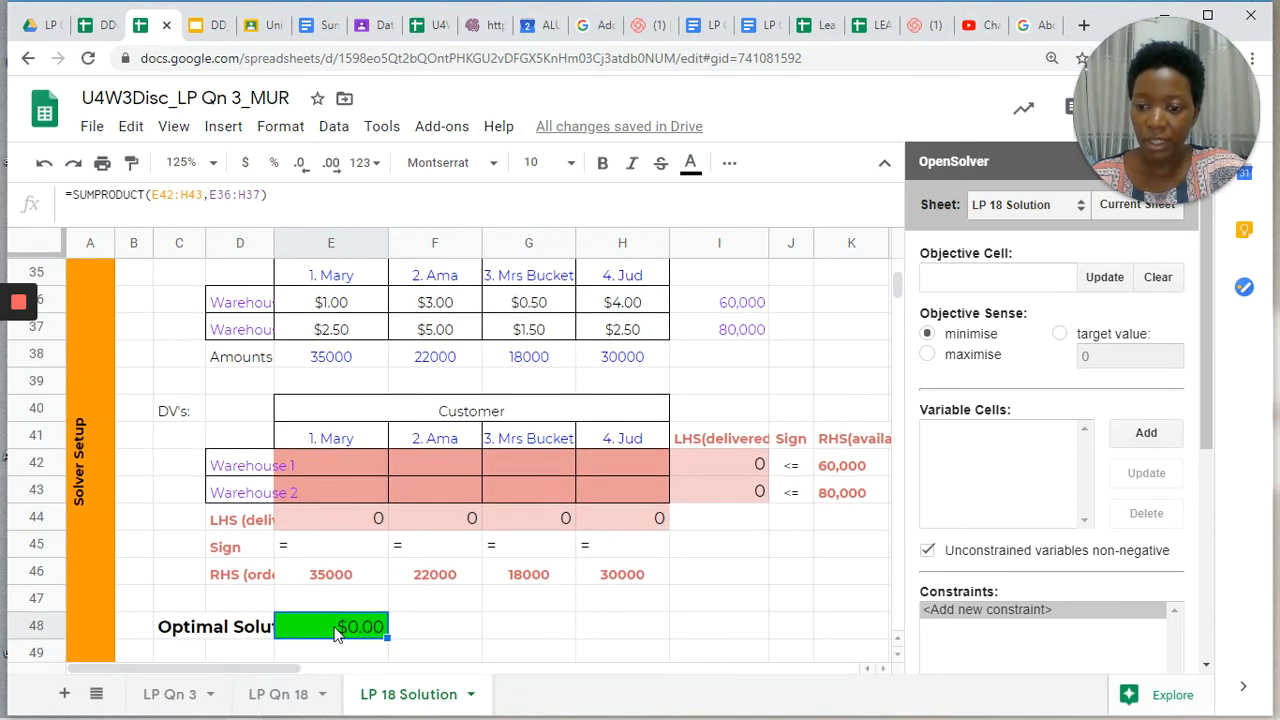
left_click(211, 194)
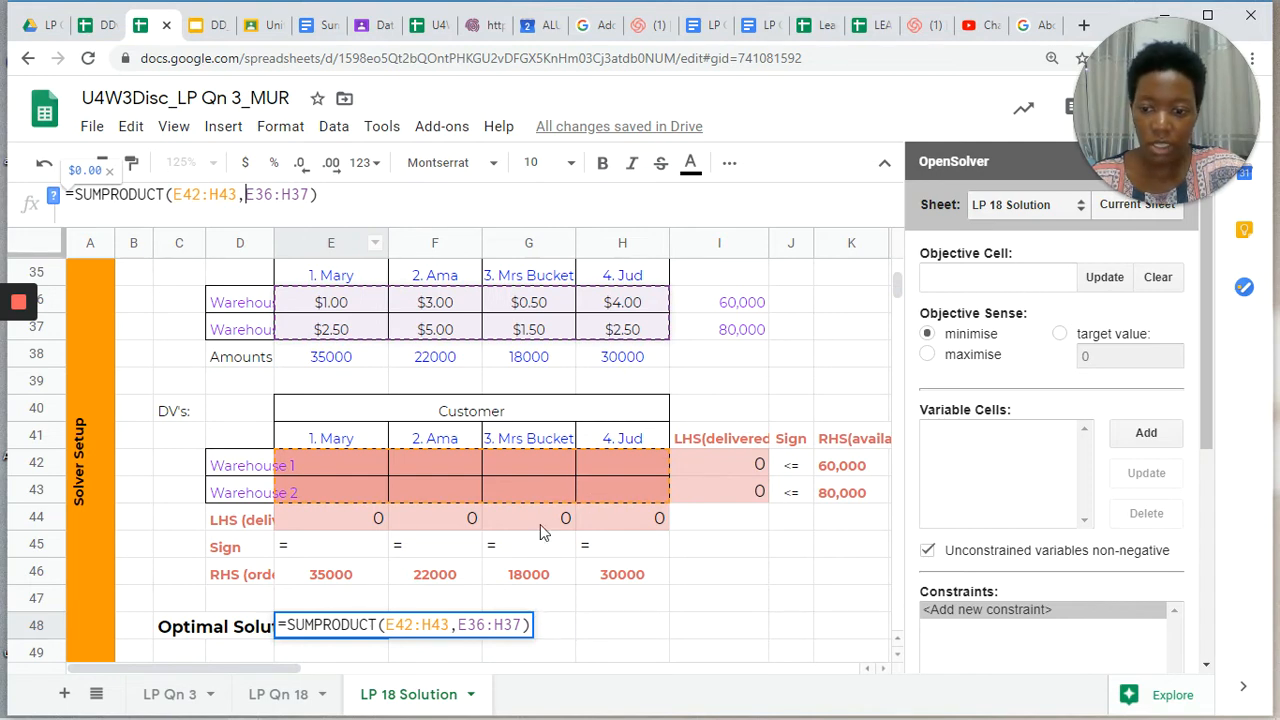
left_click(401, 193)
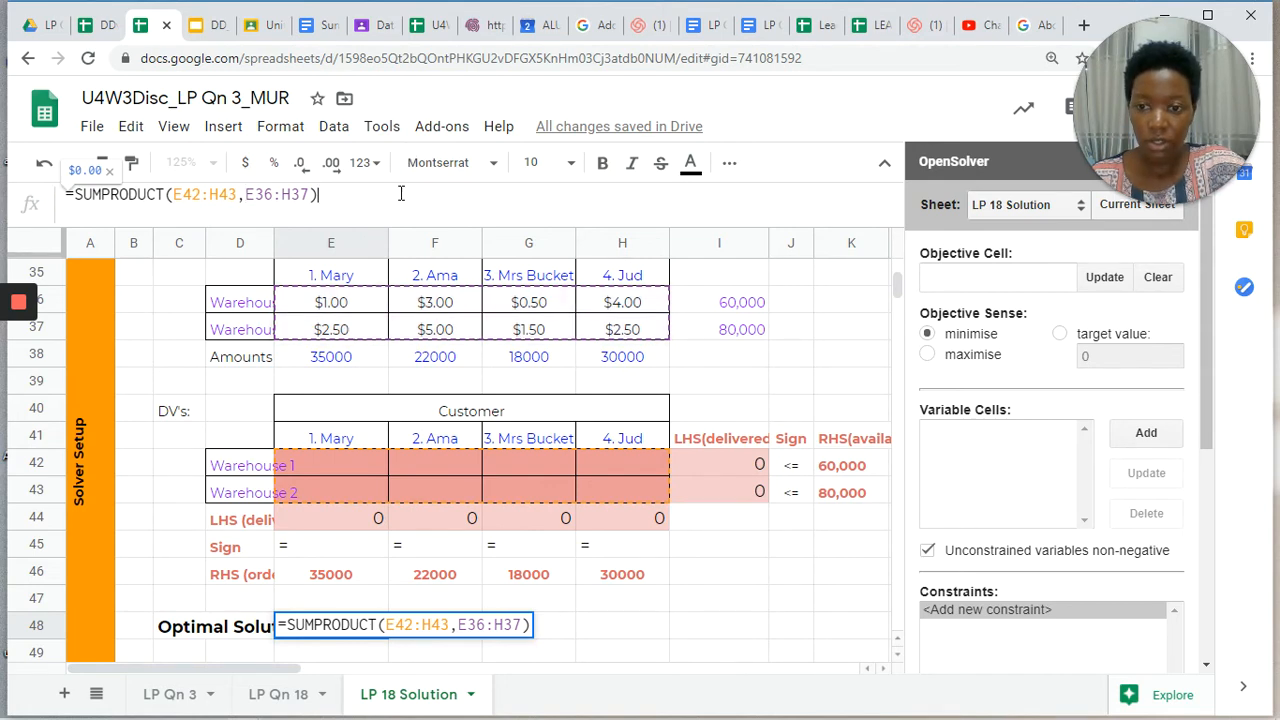
key("Return")
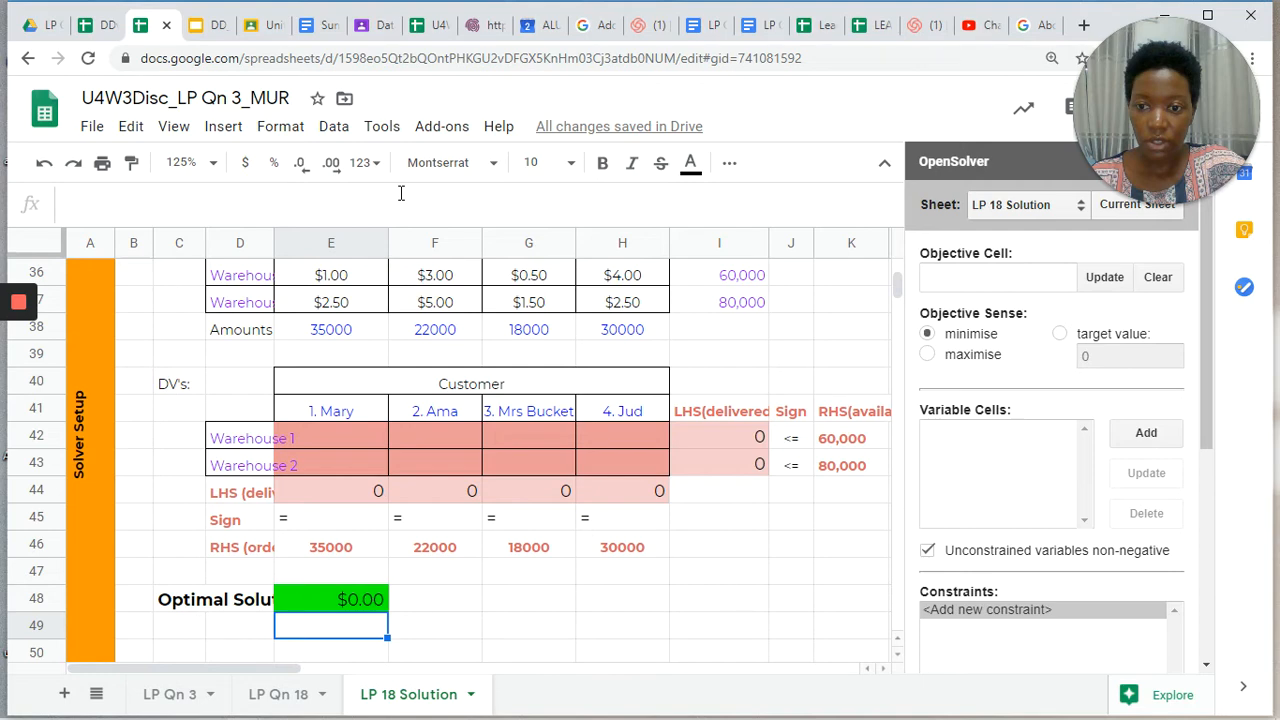
Step: Set the OpenSolver objective cell to the minimum cost cell E48 with the objective sense minimise
left_click(382, 600)
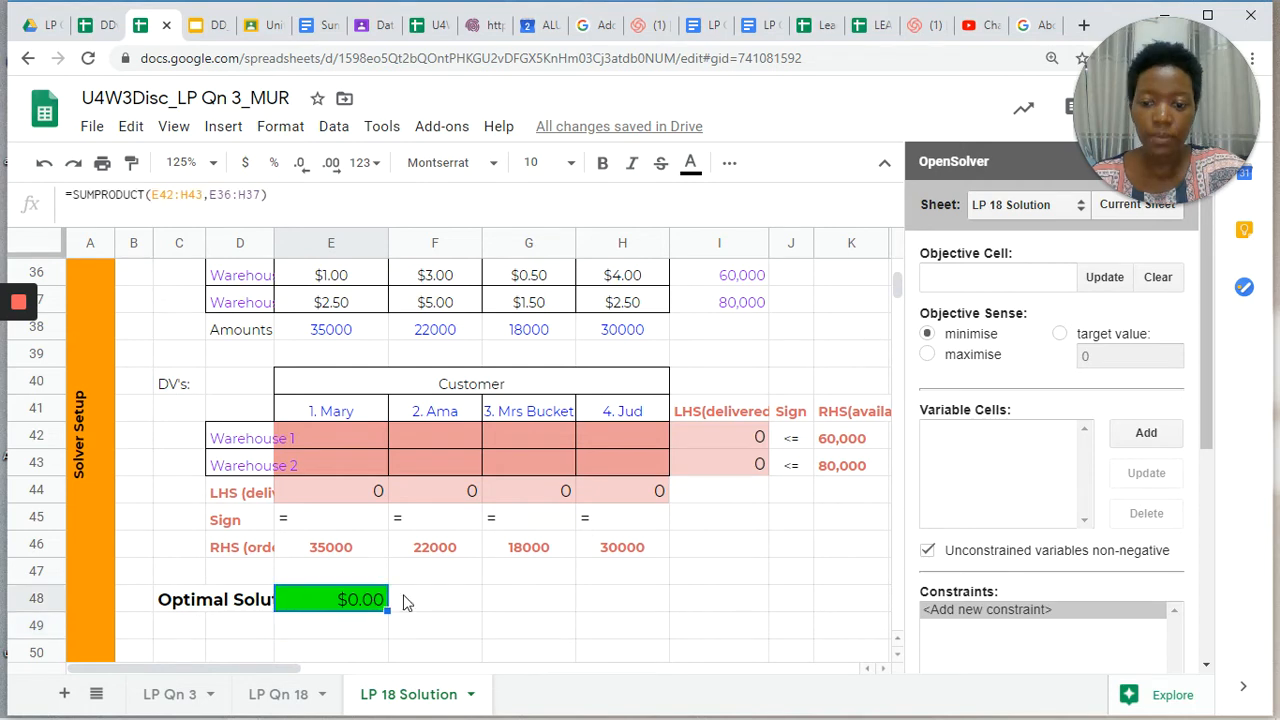
left_click(1106, 277)
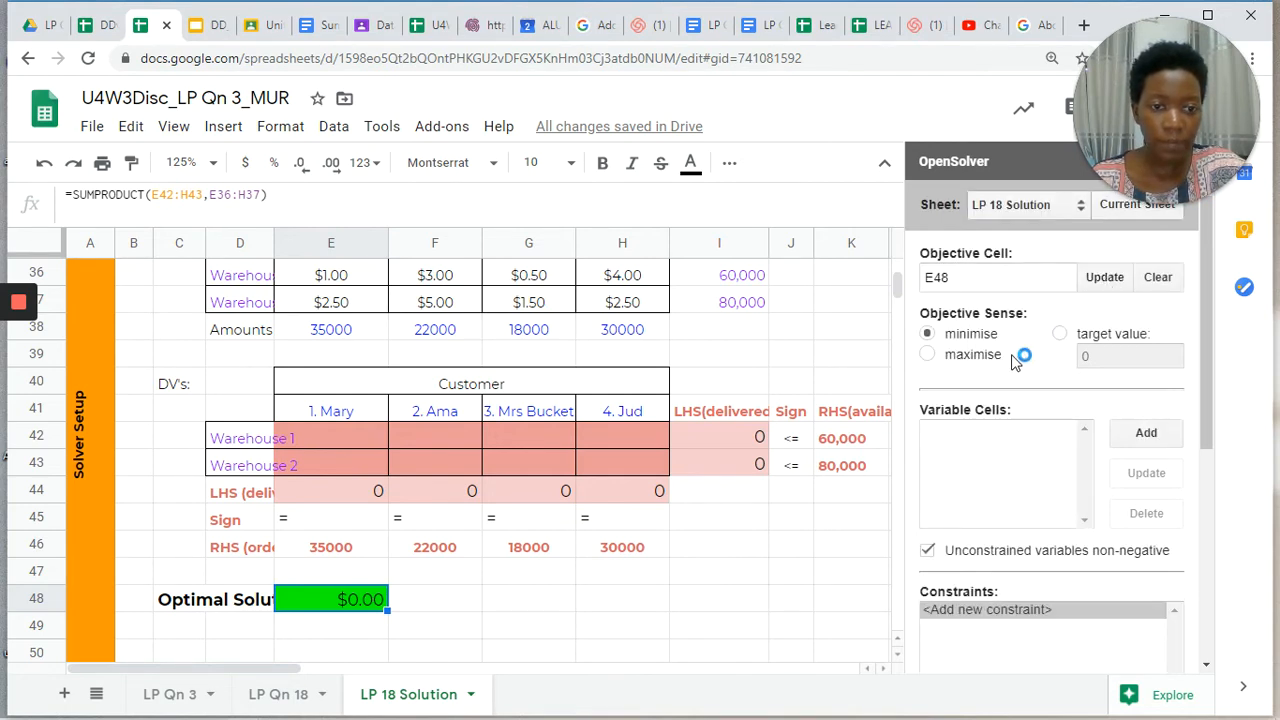
left_click(957, 339)
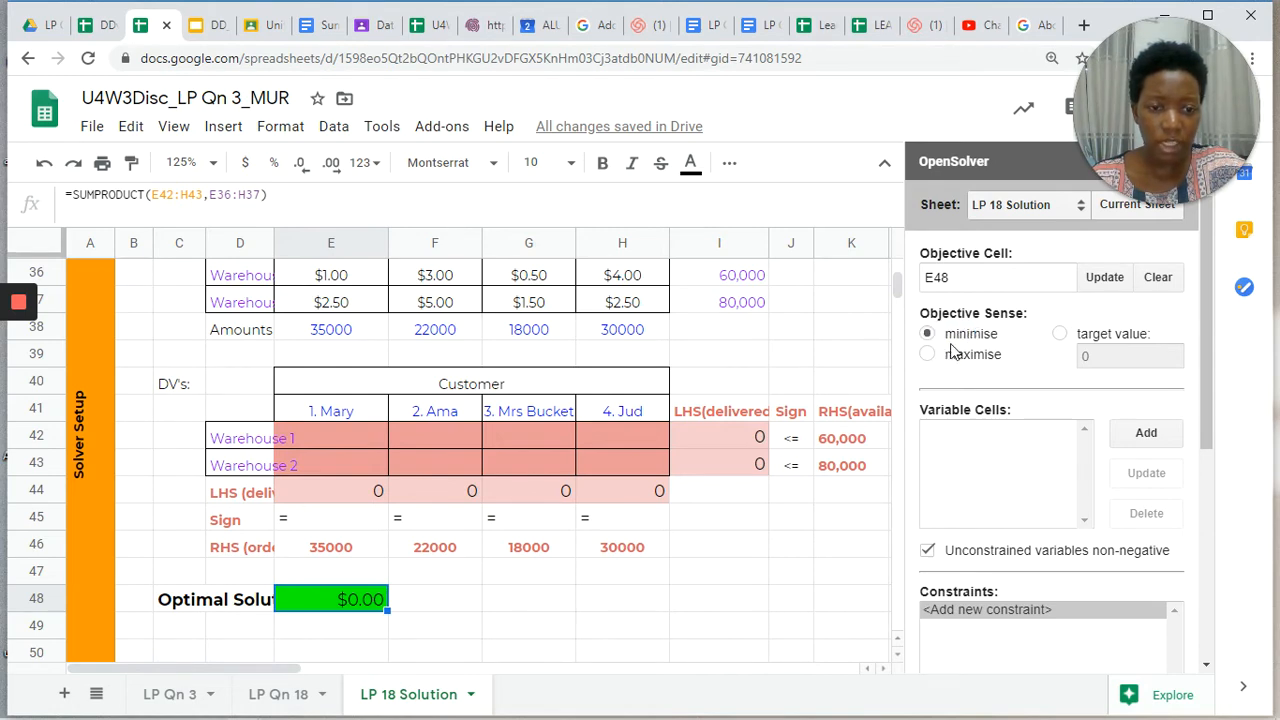
left_click(927, 357)
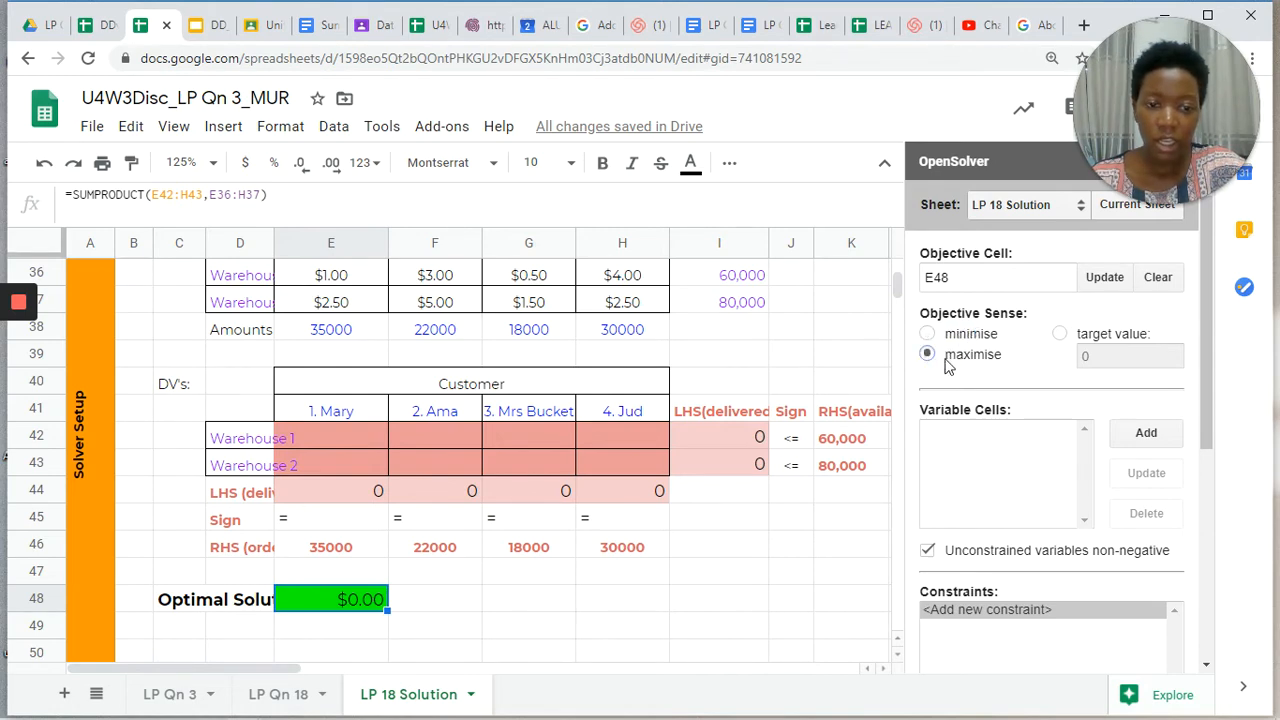
left_click(1062, 337)
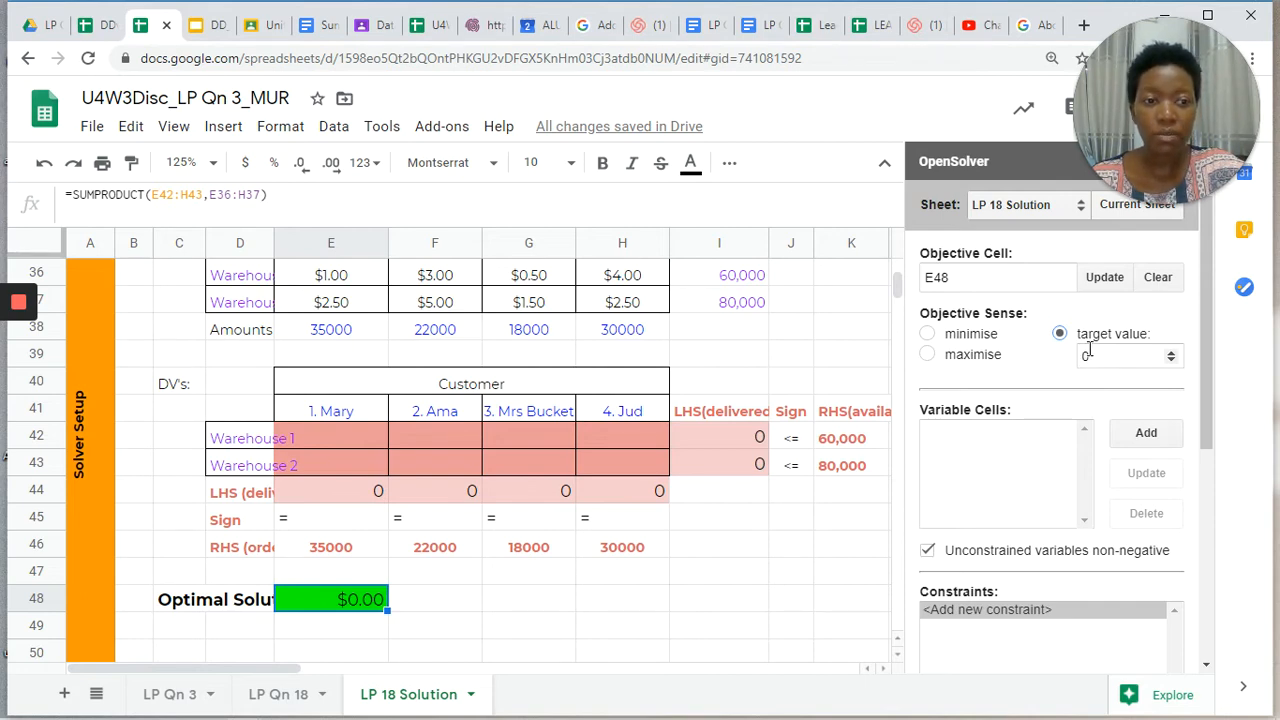
left_click(927, 336)
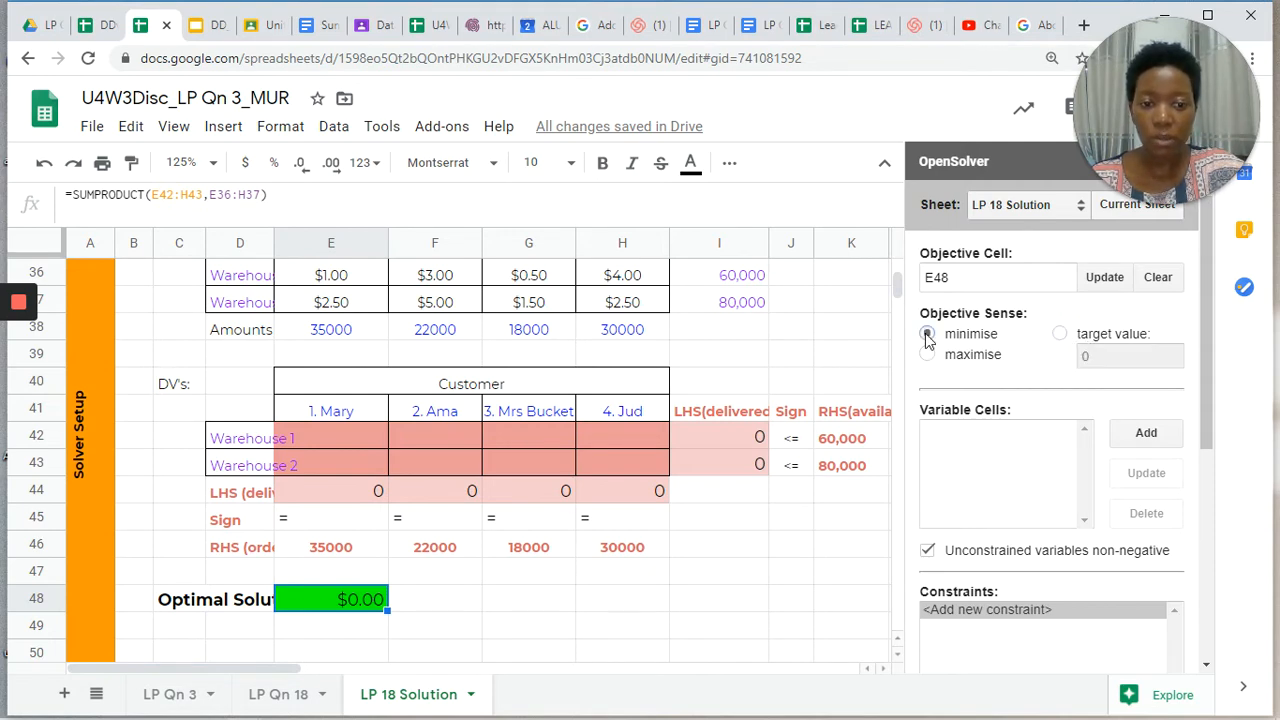
Step: Add the decision variable range E42:H43 to the OpenSolver model as its variable cells
left_click(966, 473)
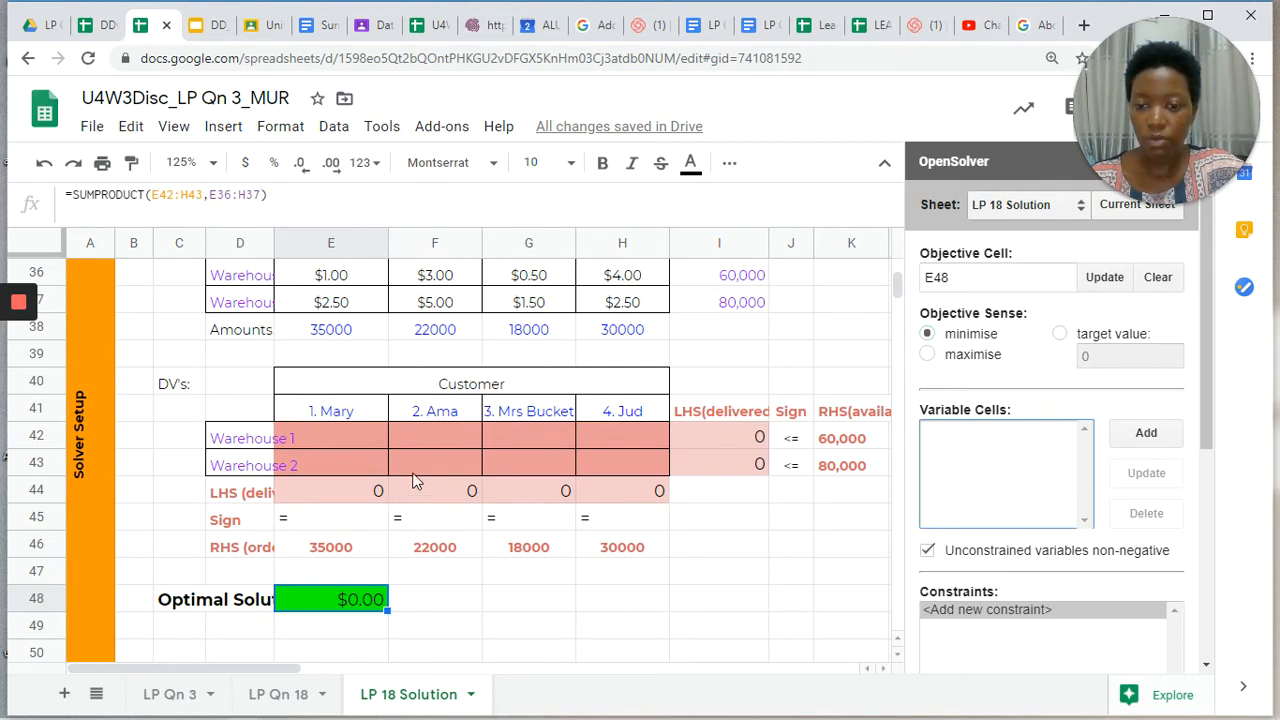
left_click(366, 441)
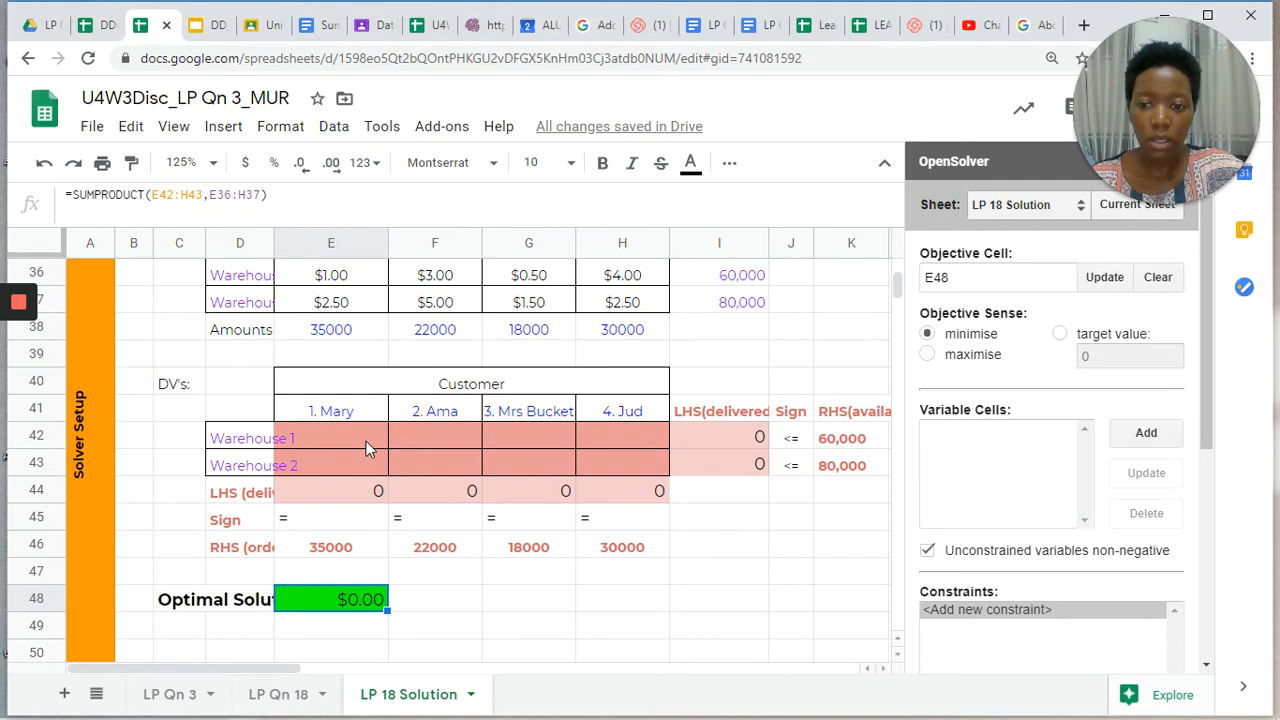
left_click(611, 465, "shift")
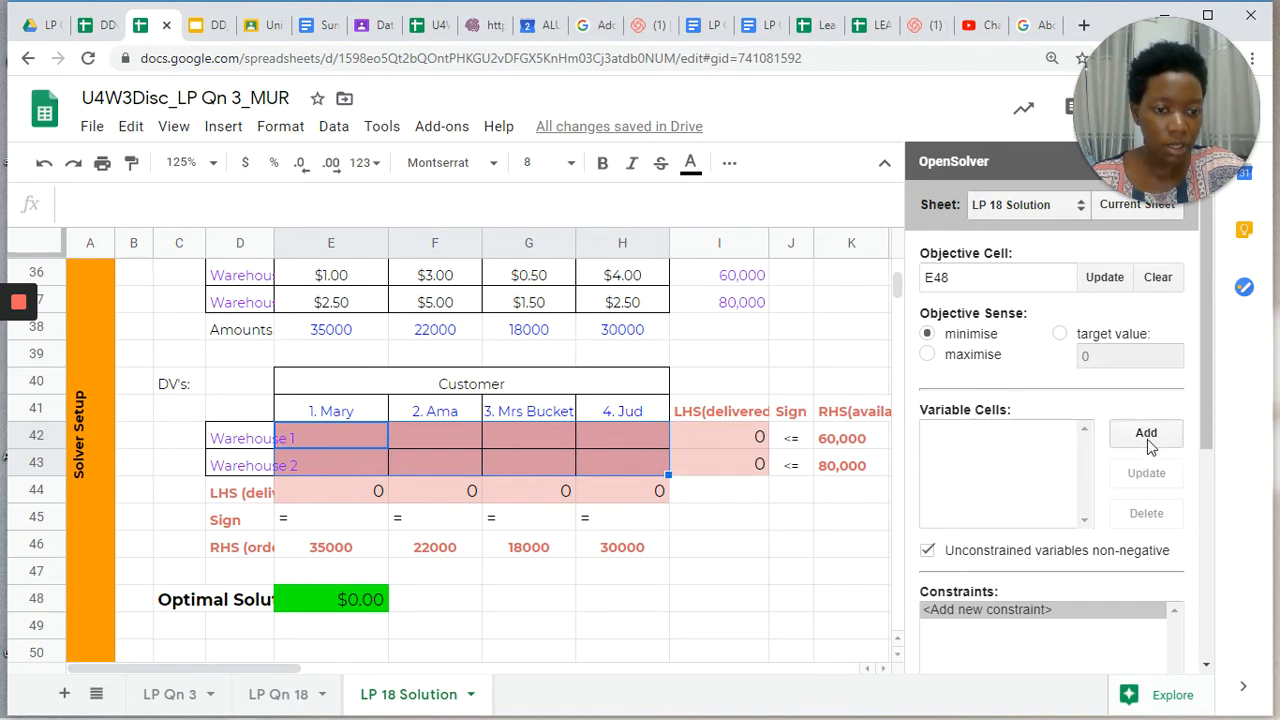
left_click(1147, 440)
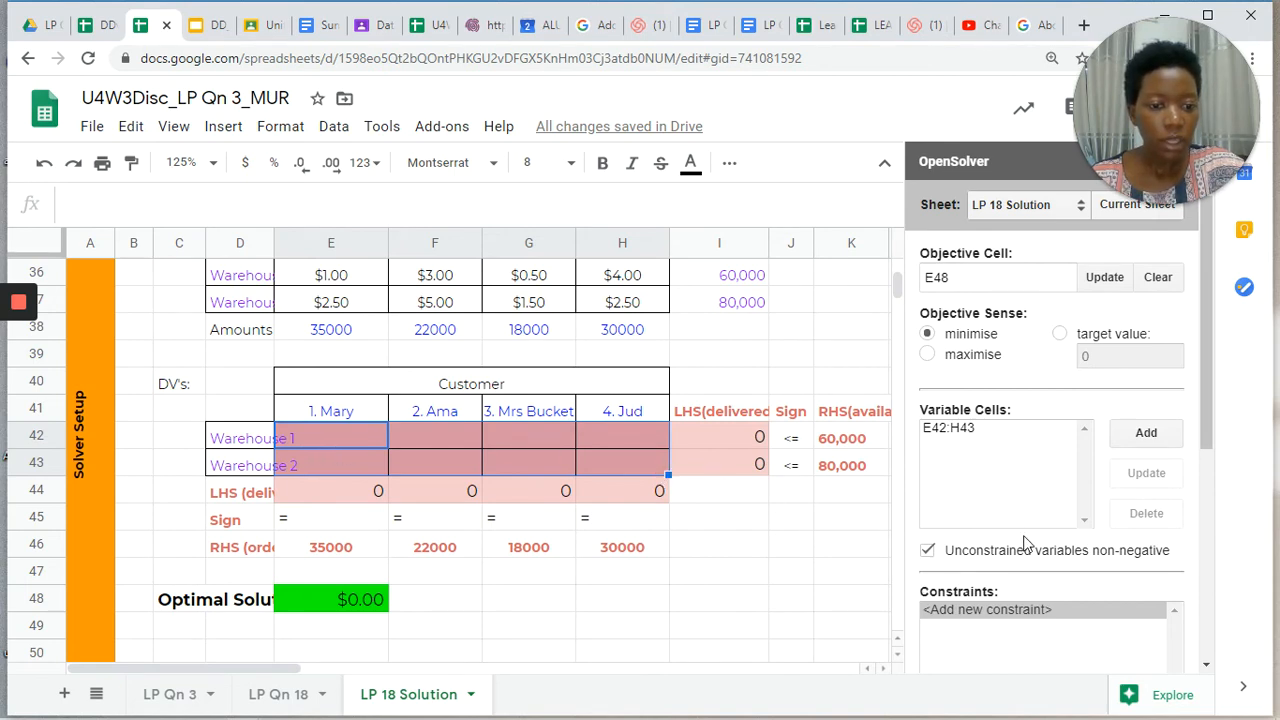
scroll(1025, 543, "down", 2)
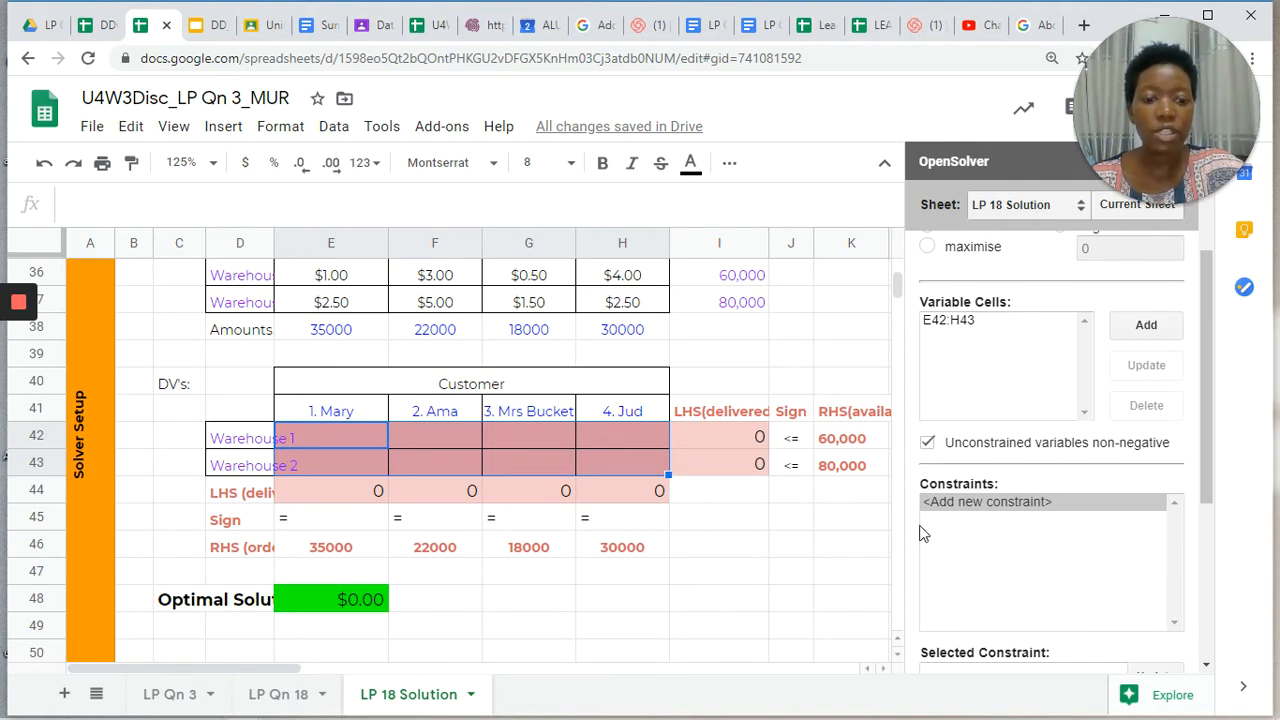
Step: Add the warehouse supply constraint I42:I43 <= K42:K43 to the OpenSolver model and save it
scroll(520, 388, "up", 4)
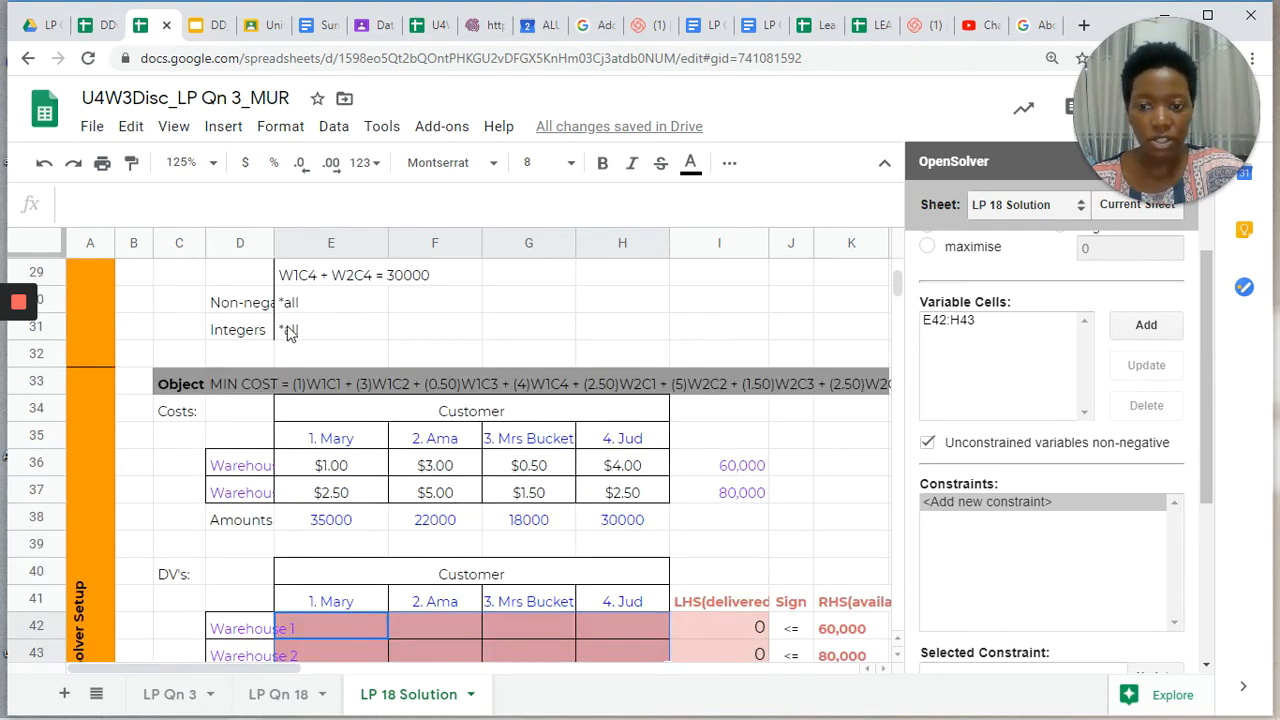
scroll(580, 540, "down", 3)
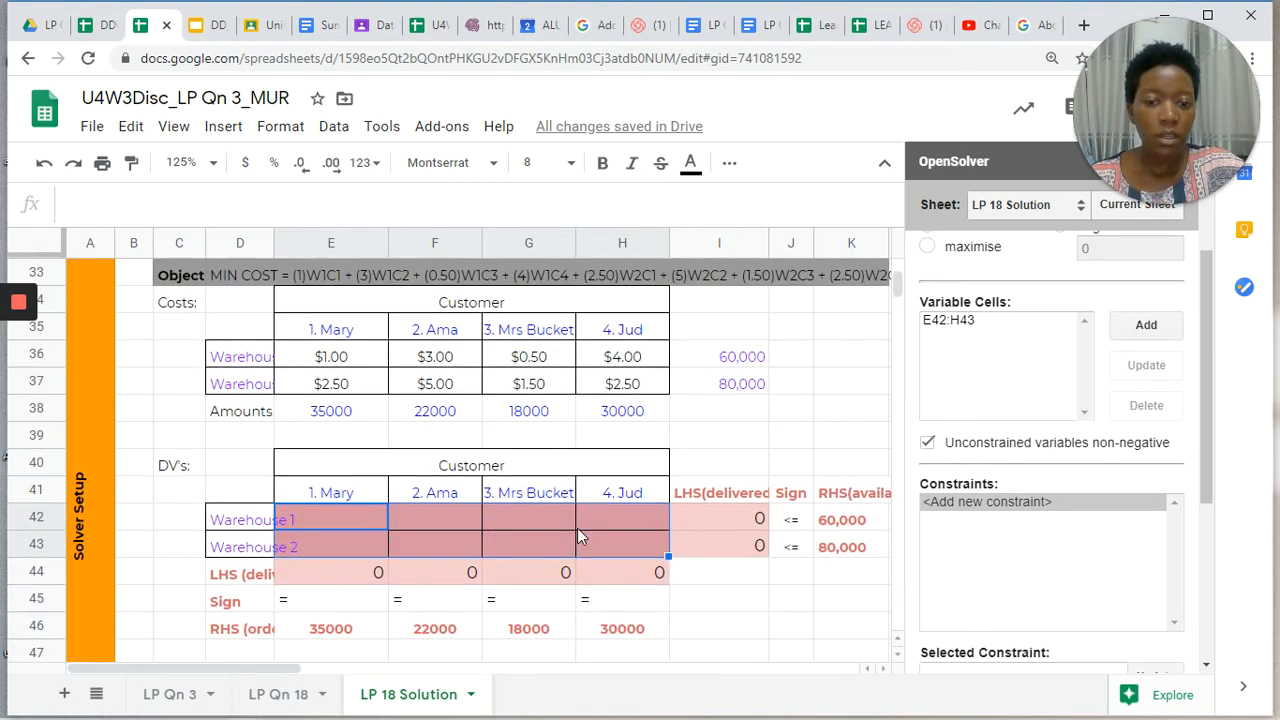
scroll(580, 538, "down", 2)
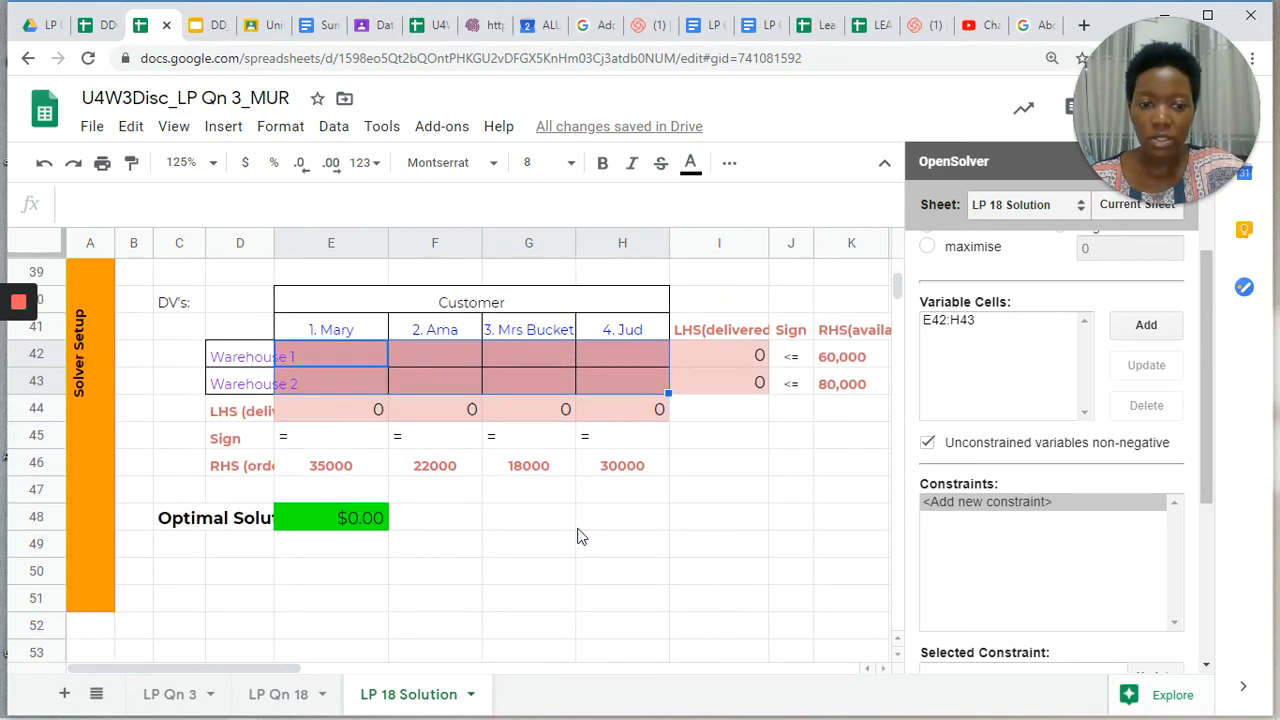
left_click(1052, 527)
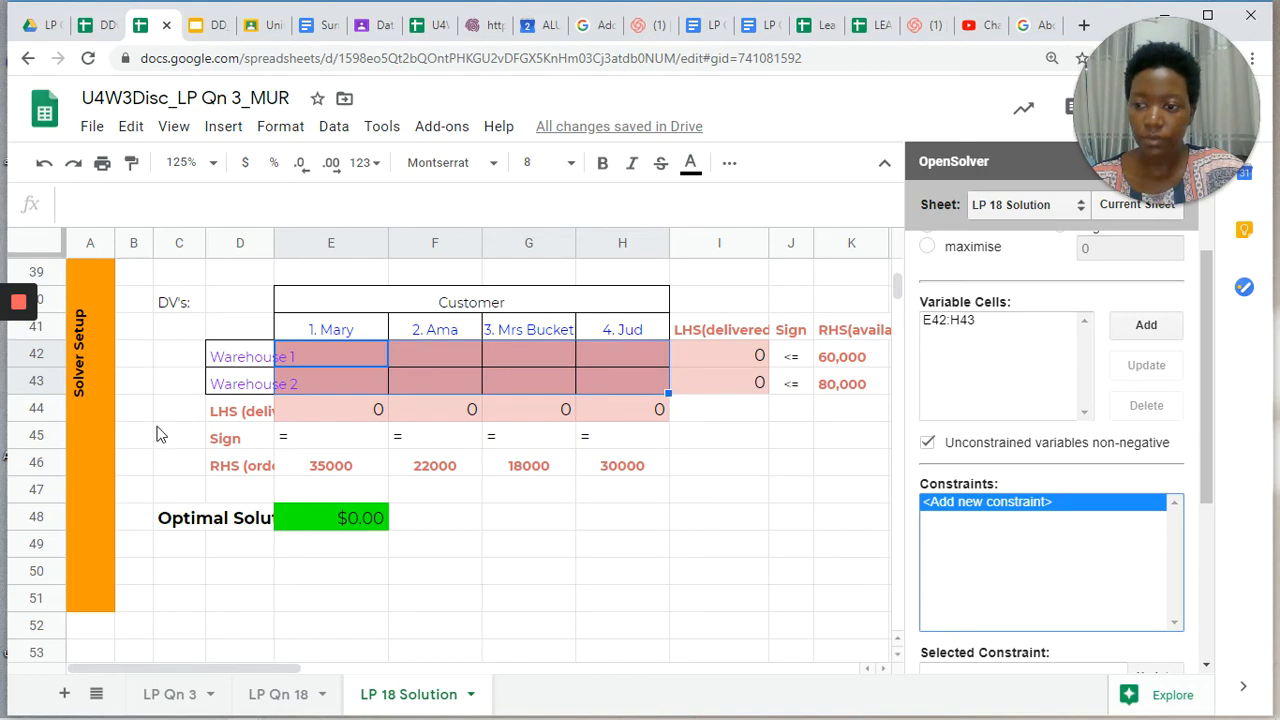
mouse_move(3, 343)
scroll(6, 339, "down", 1)
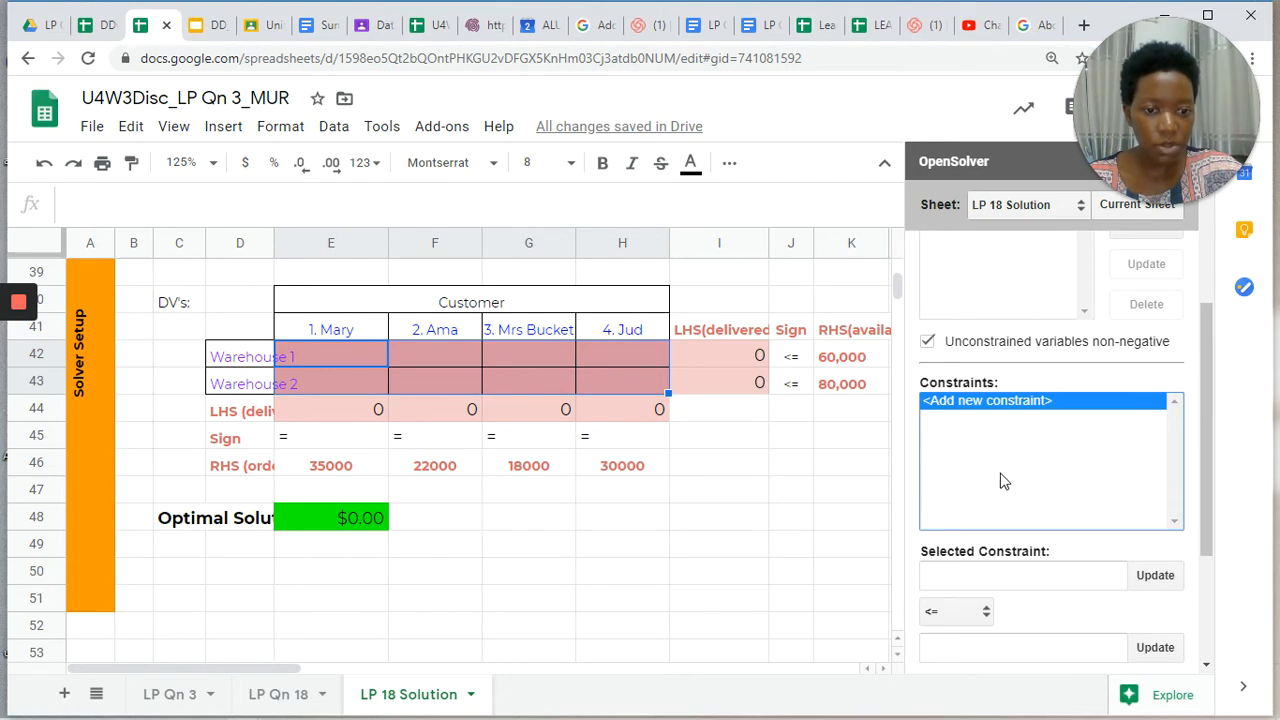
left_click(740, 356)
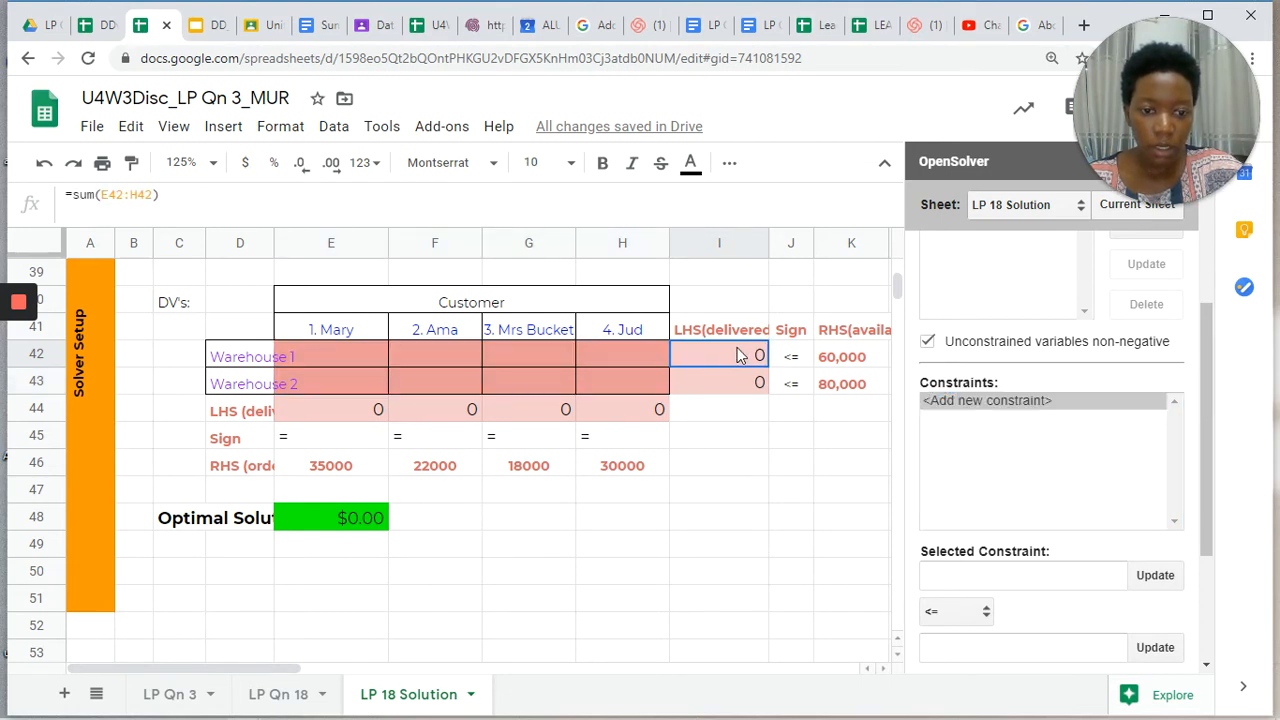
left_click_drag(740, 356, 740, 383)
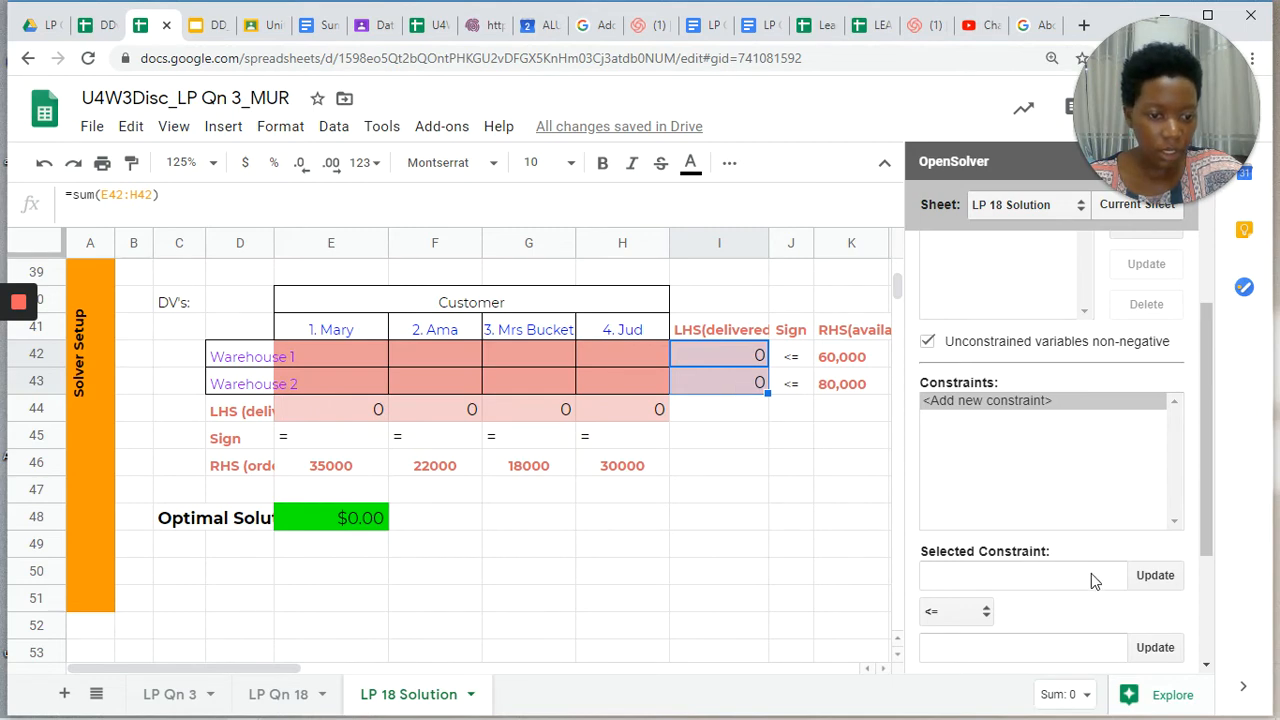
left_click(1155, 577)
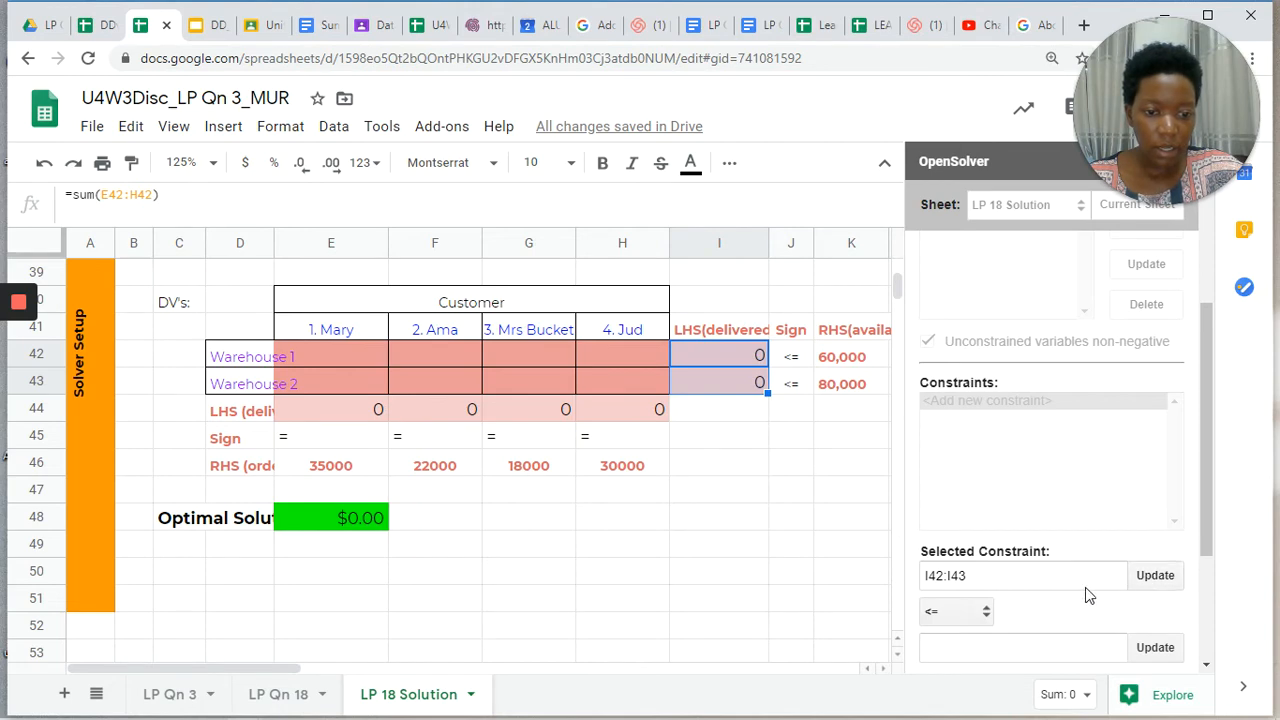
scroll(1087, 589, "down", 1)
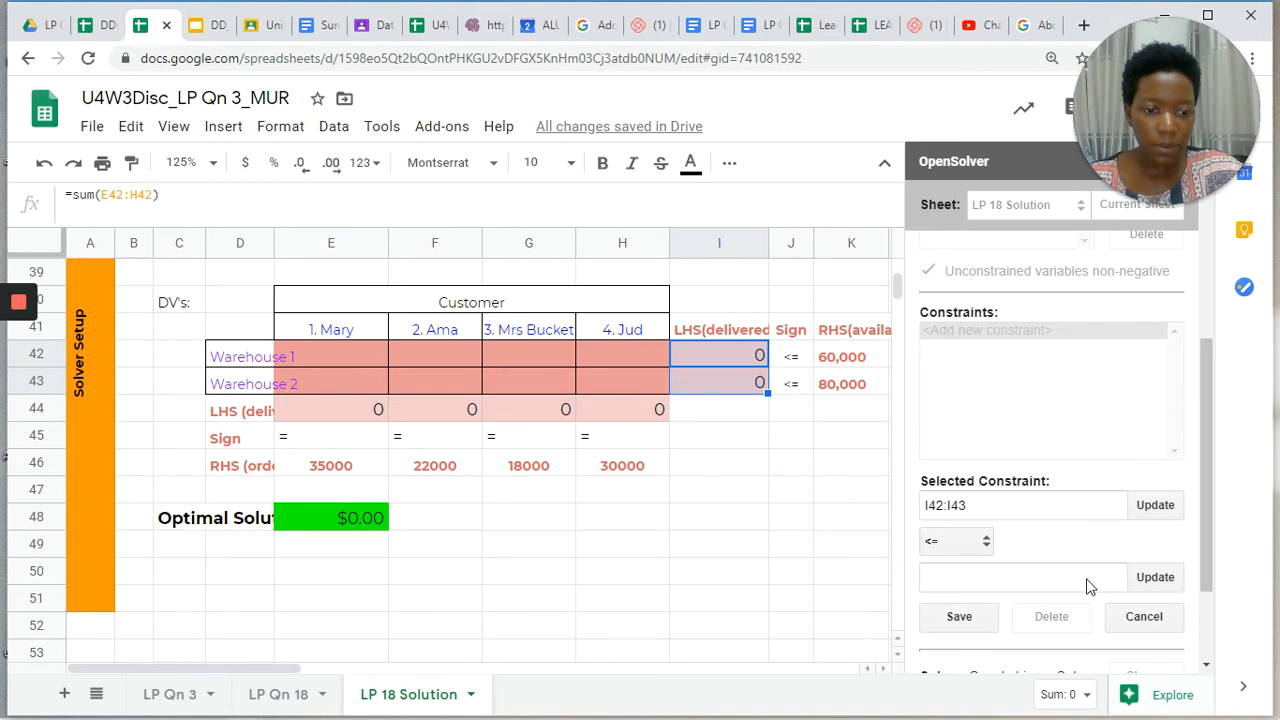
left_click_drag(866, 357, 866, 388)
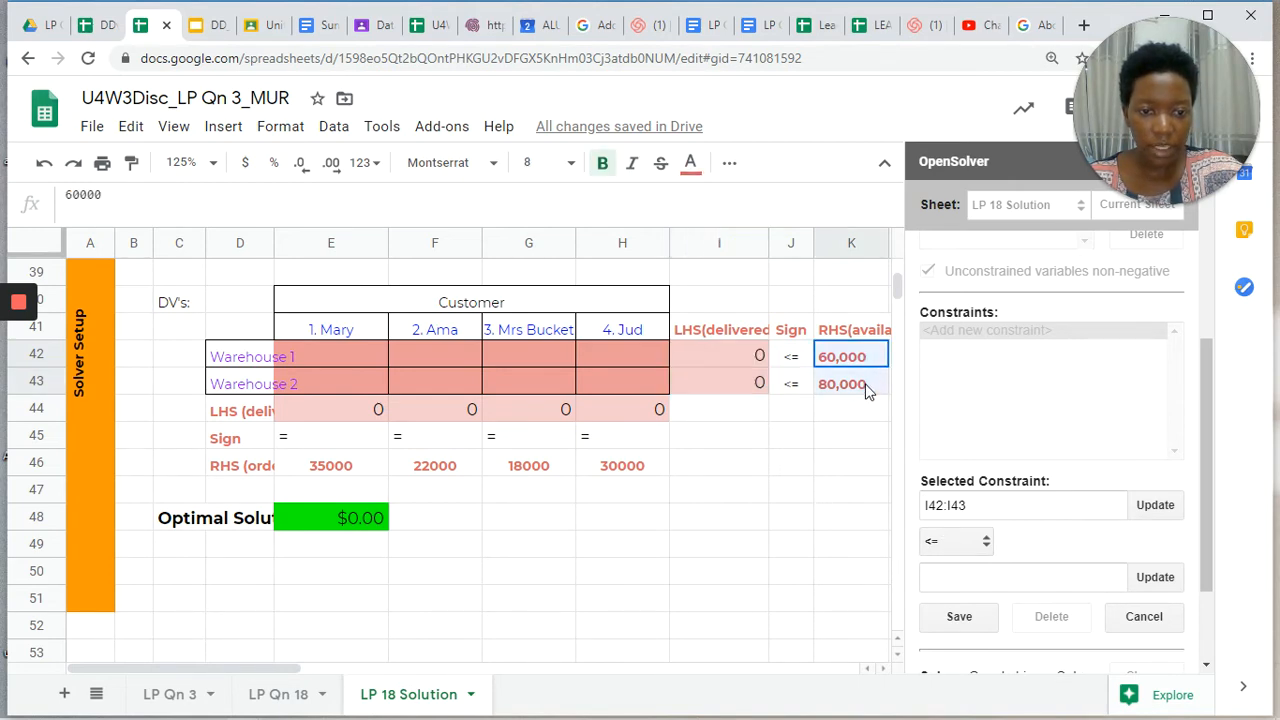
left_click(1147, 577)
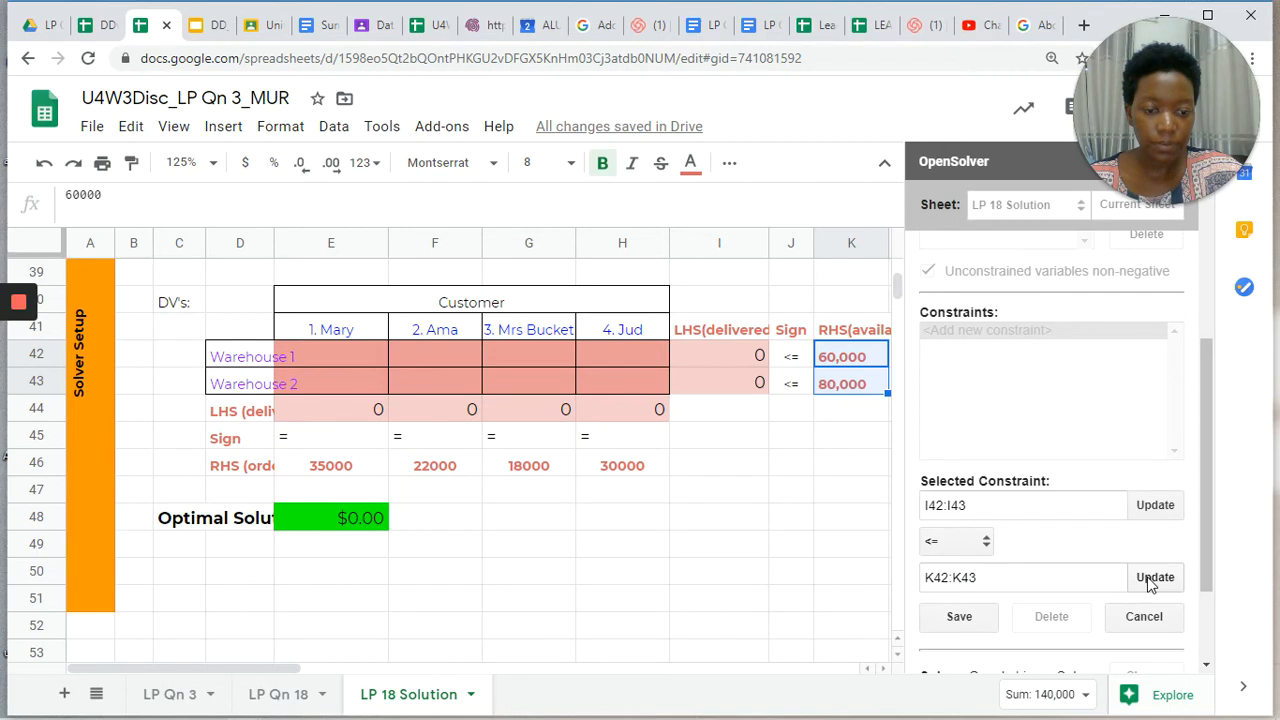
left_click(962, 616)
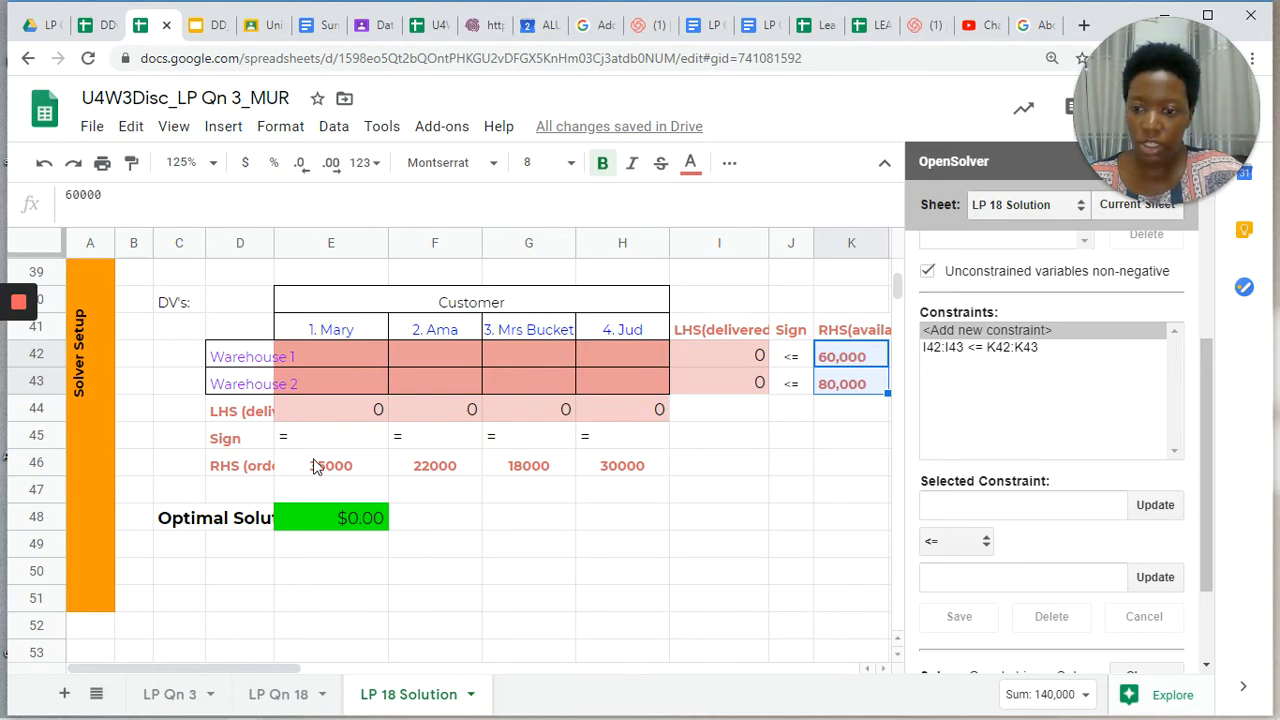
Step: Add and save the customer demand constraint E44:H44 = E46:H46, equating amounts delivered with amounts ordered
left_click(338, 414)
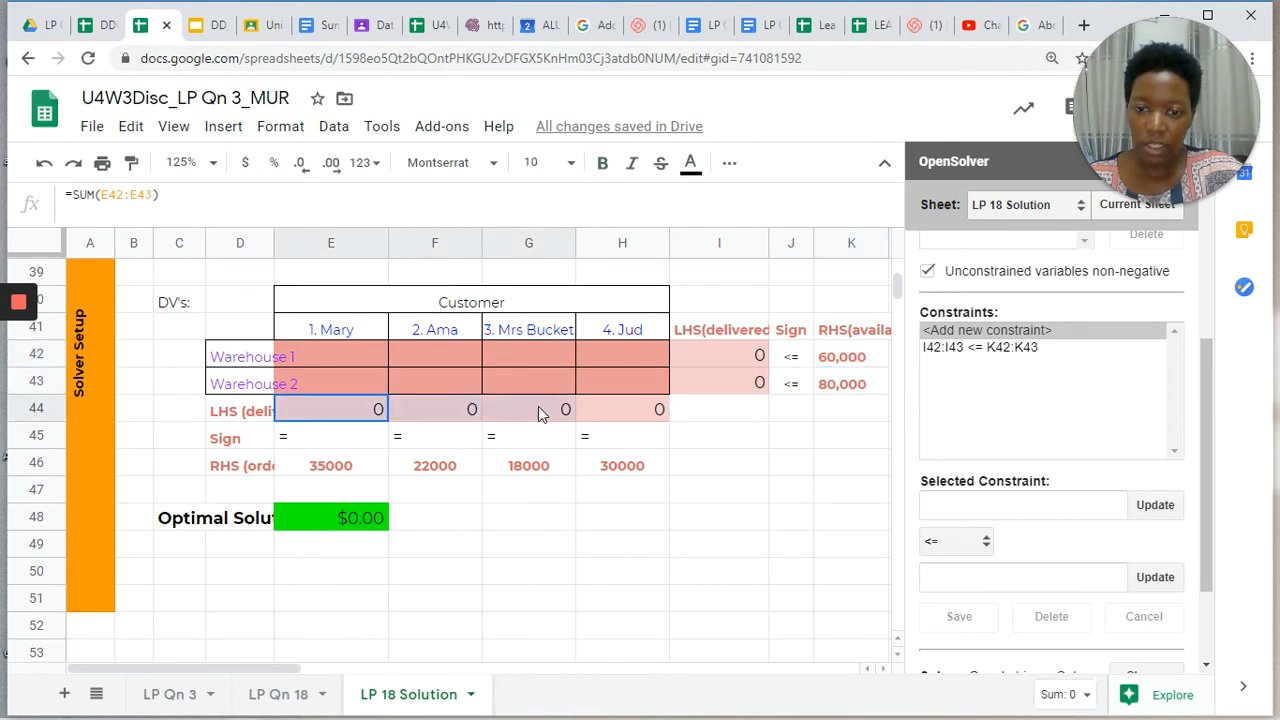
left_click_drag(538, 406, 626, 412)
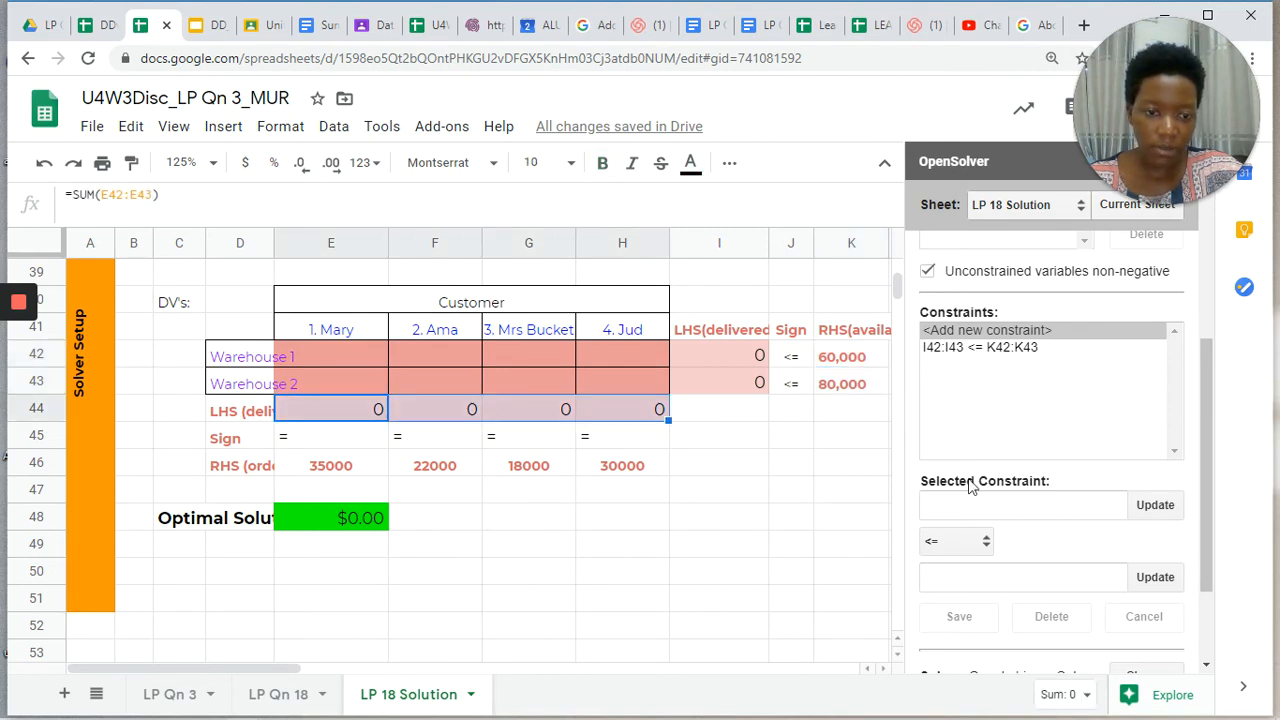
left_click(1155, 506)
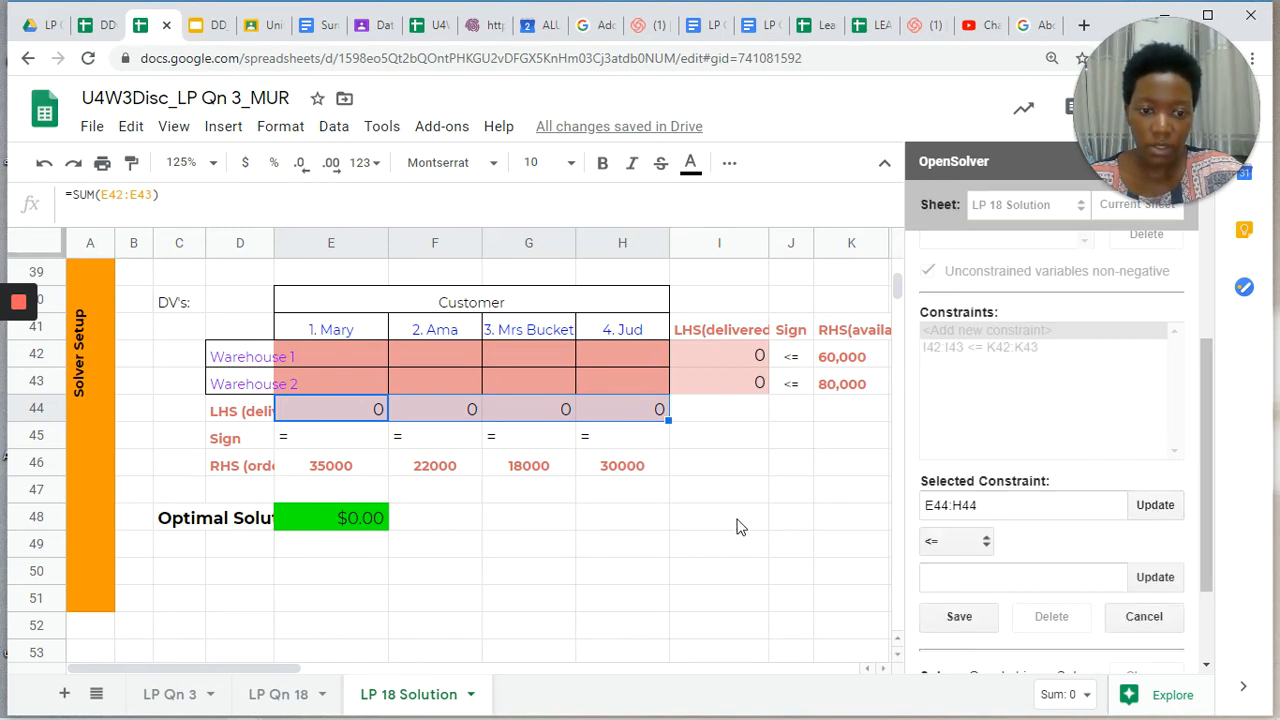
left_click(986, 545)
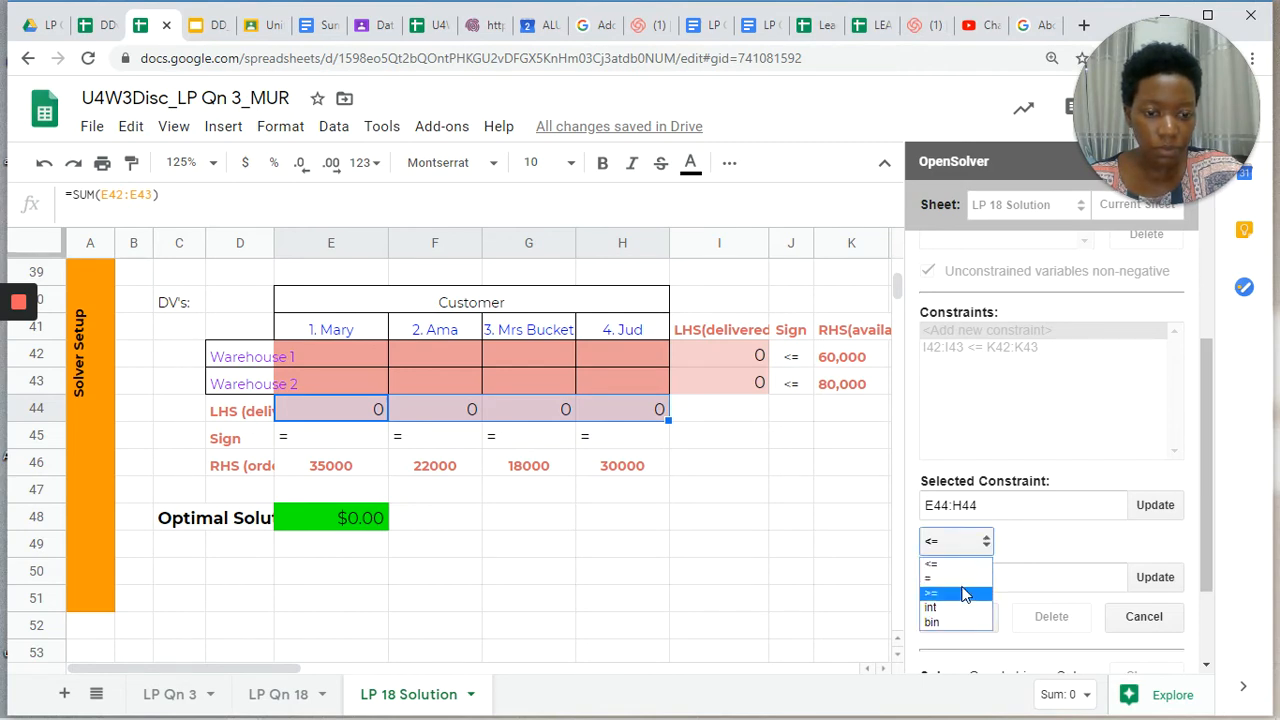
left_click(963, 582)
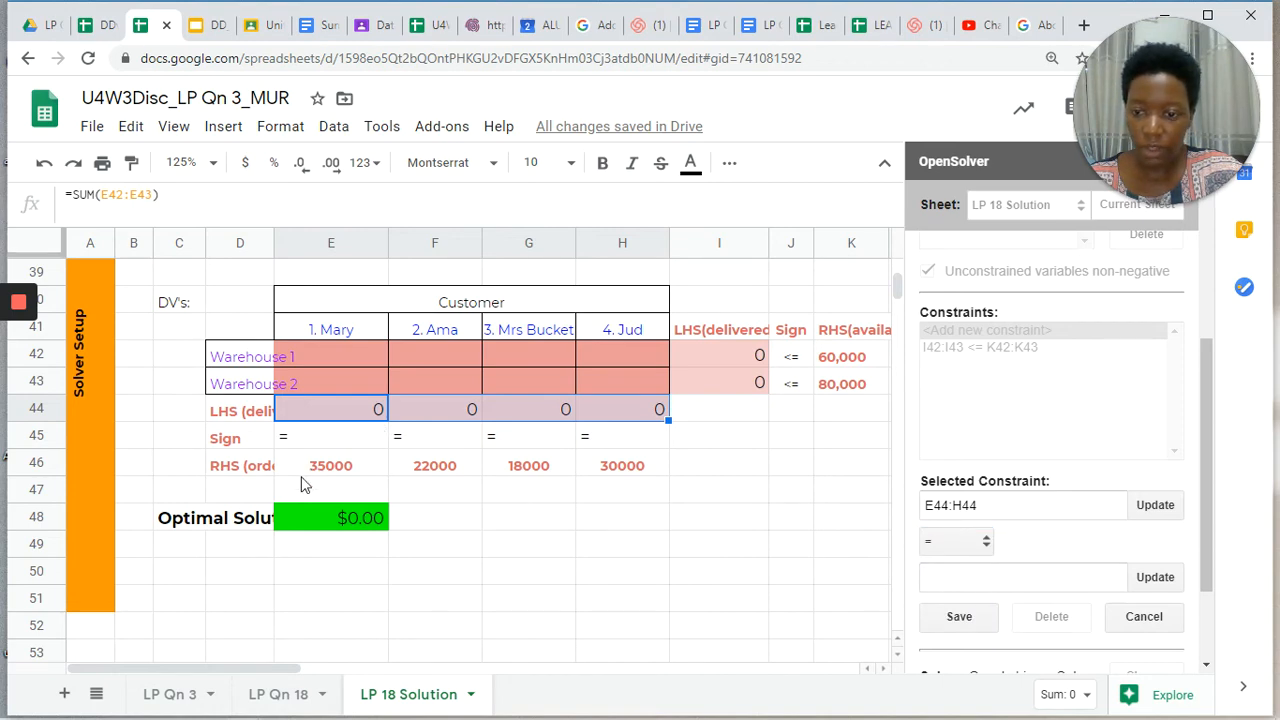
left_click_drag(329, 465, 649, 471)
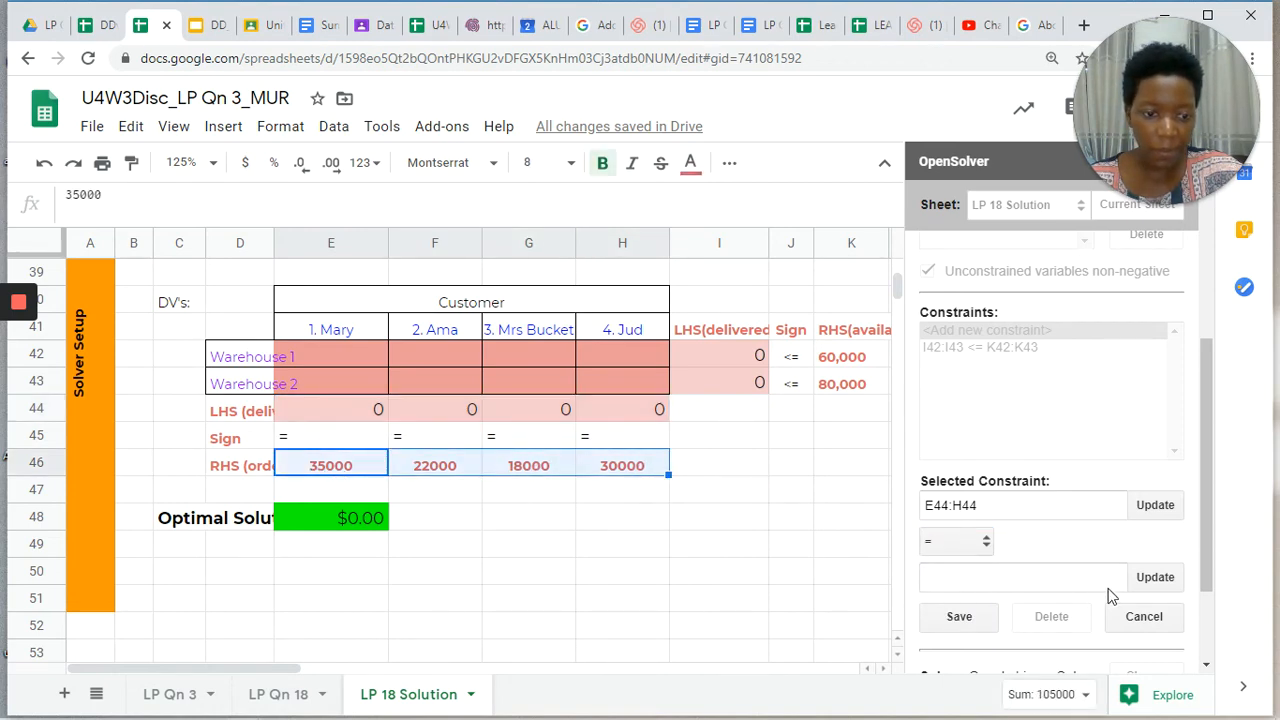
left_click(1157, 578)
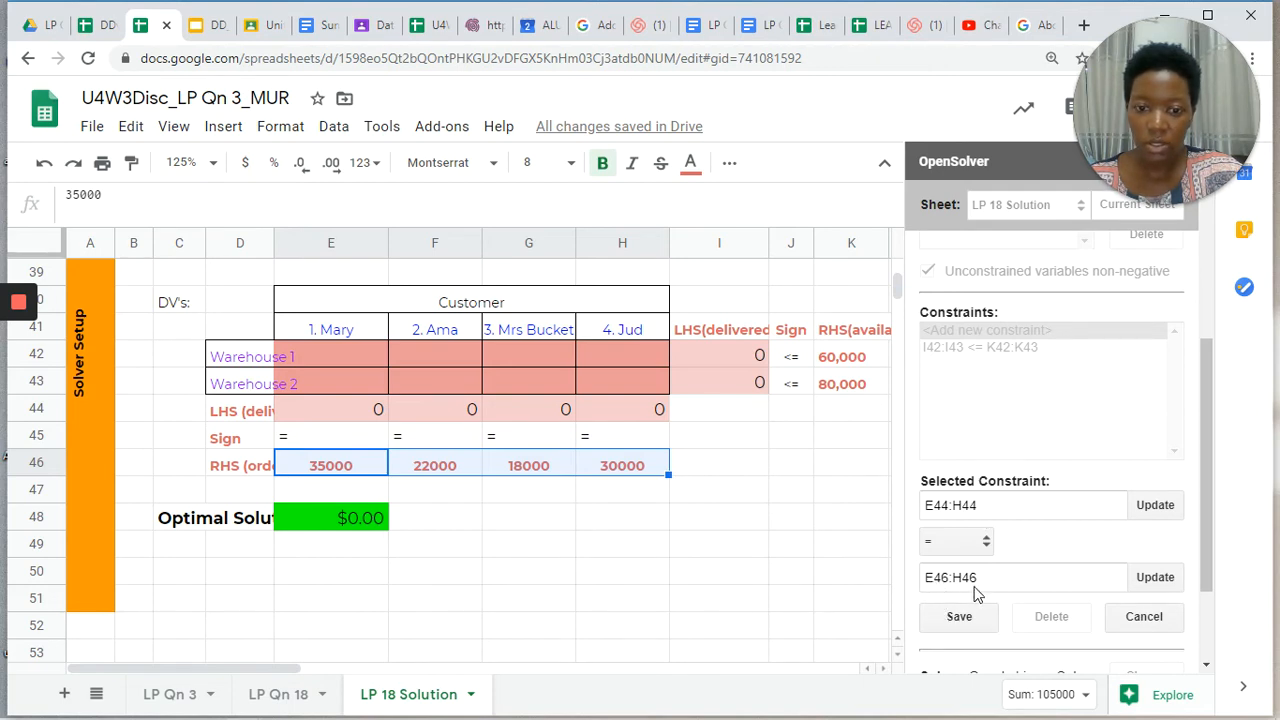
left_click(960, 618)
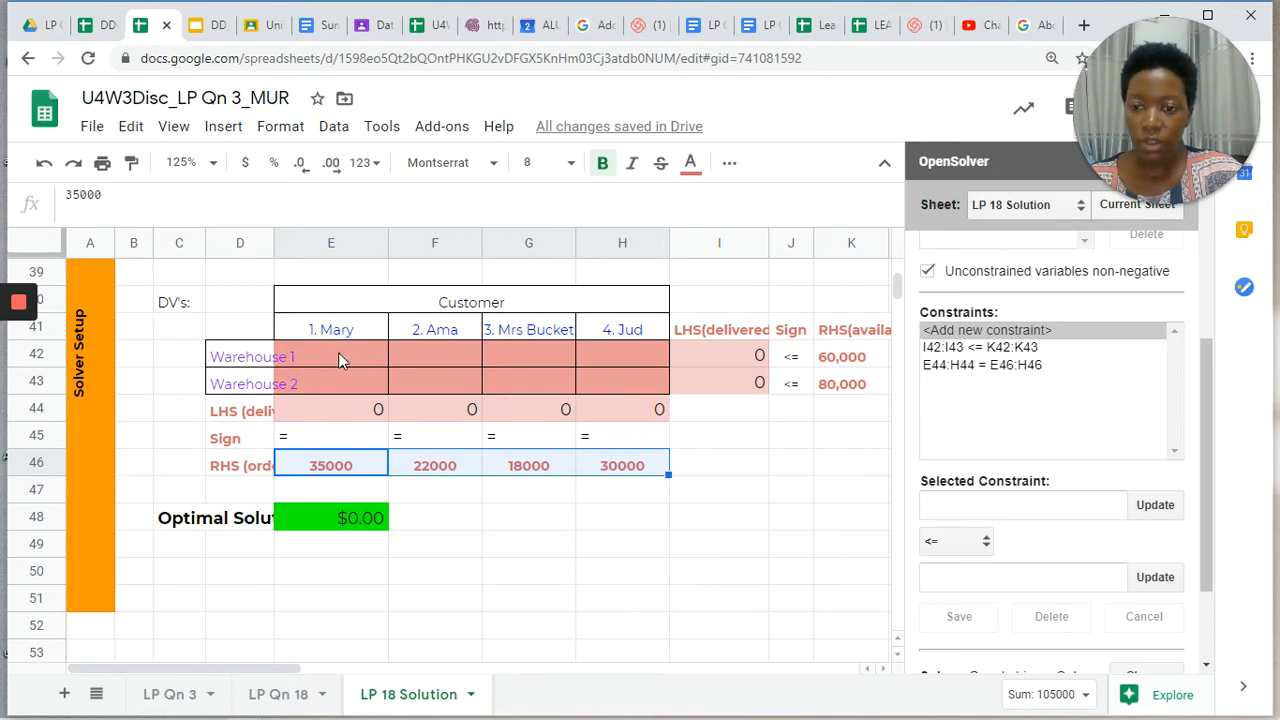
Step: Add and save an integer (int) constraint on the decision variable range E42:H43
left_click_drag(338, 352, 603, 385)
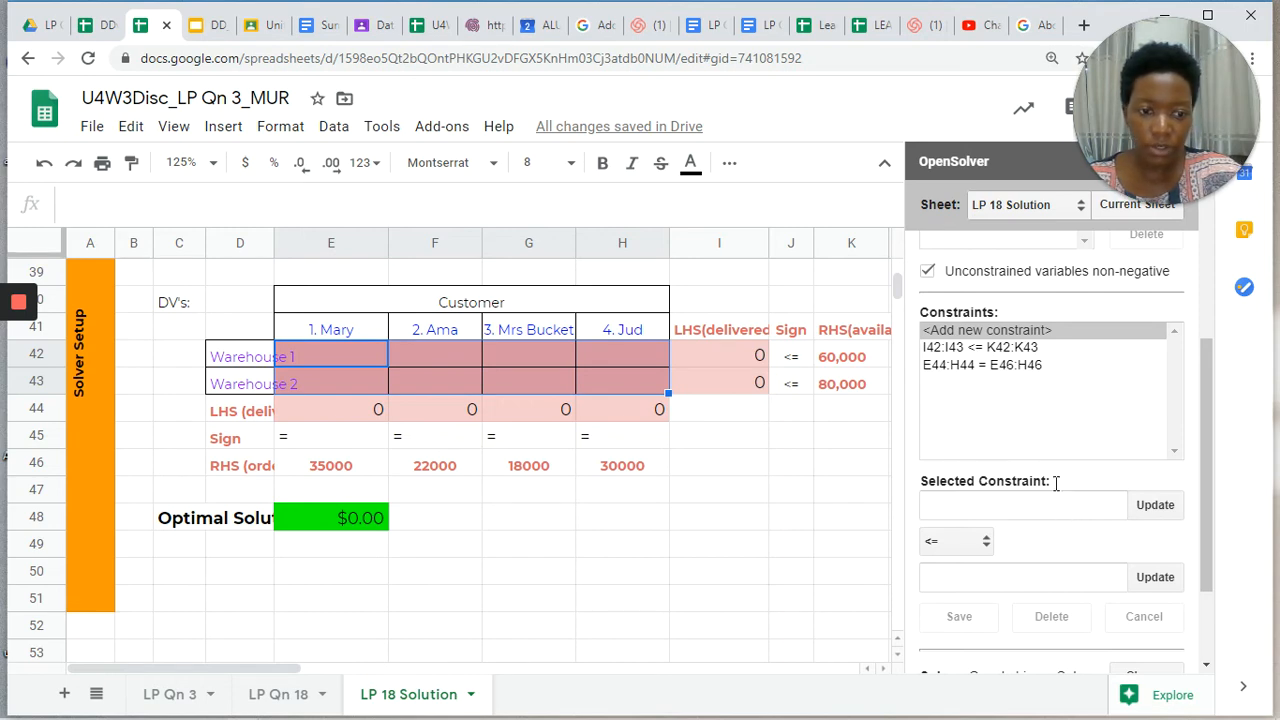
left_click(1148, 506)
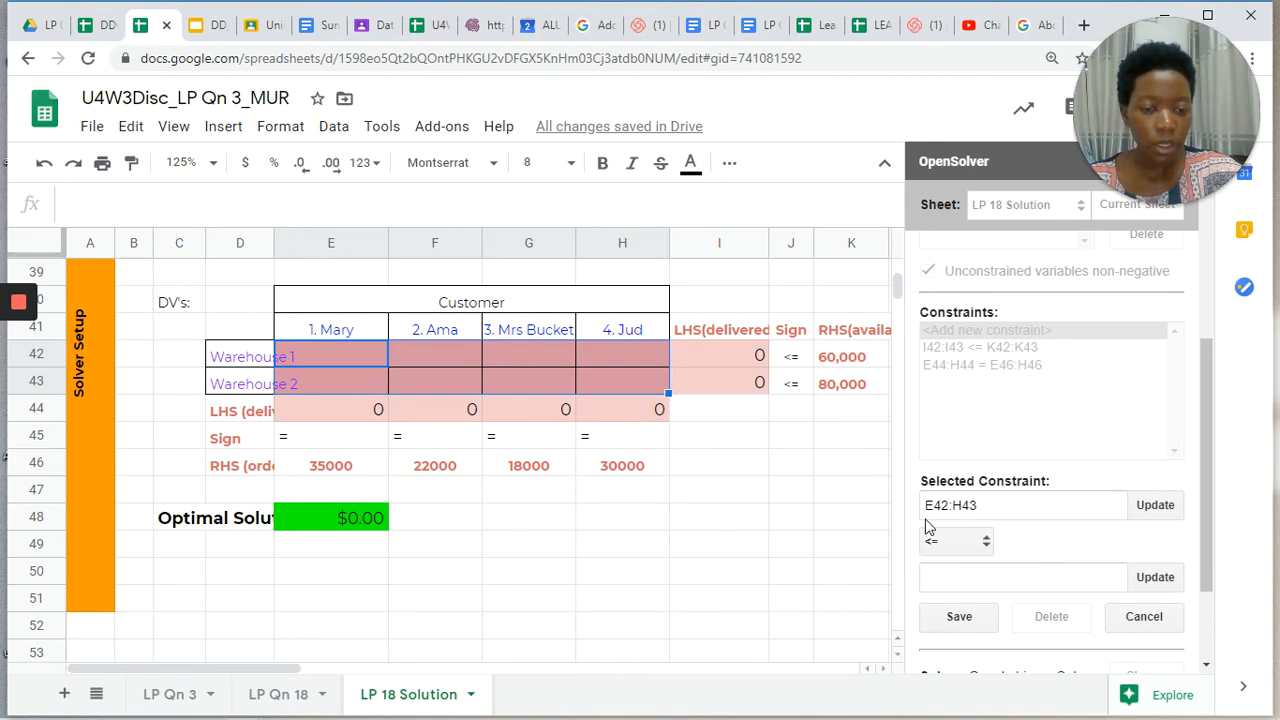
left_click(986, 545)
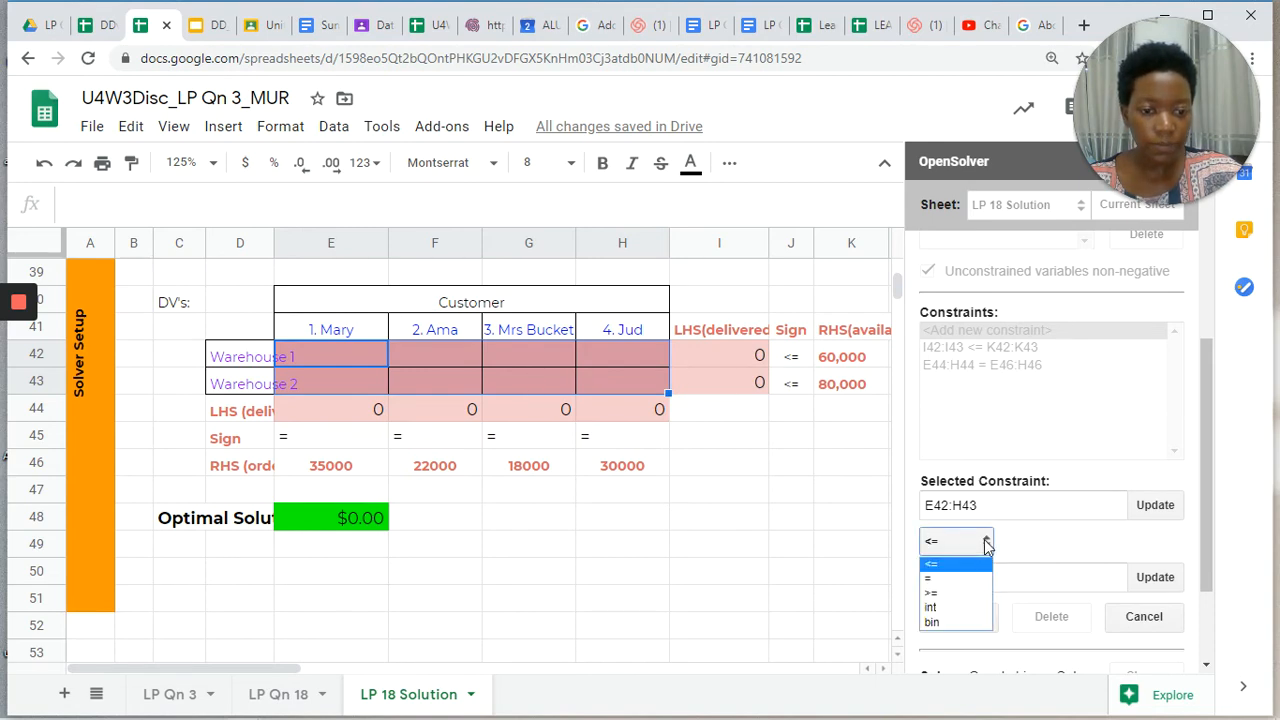
left_click(968, 610)
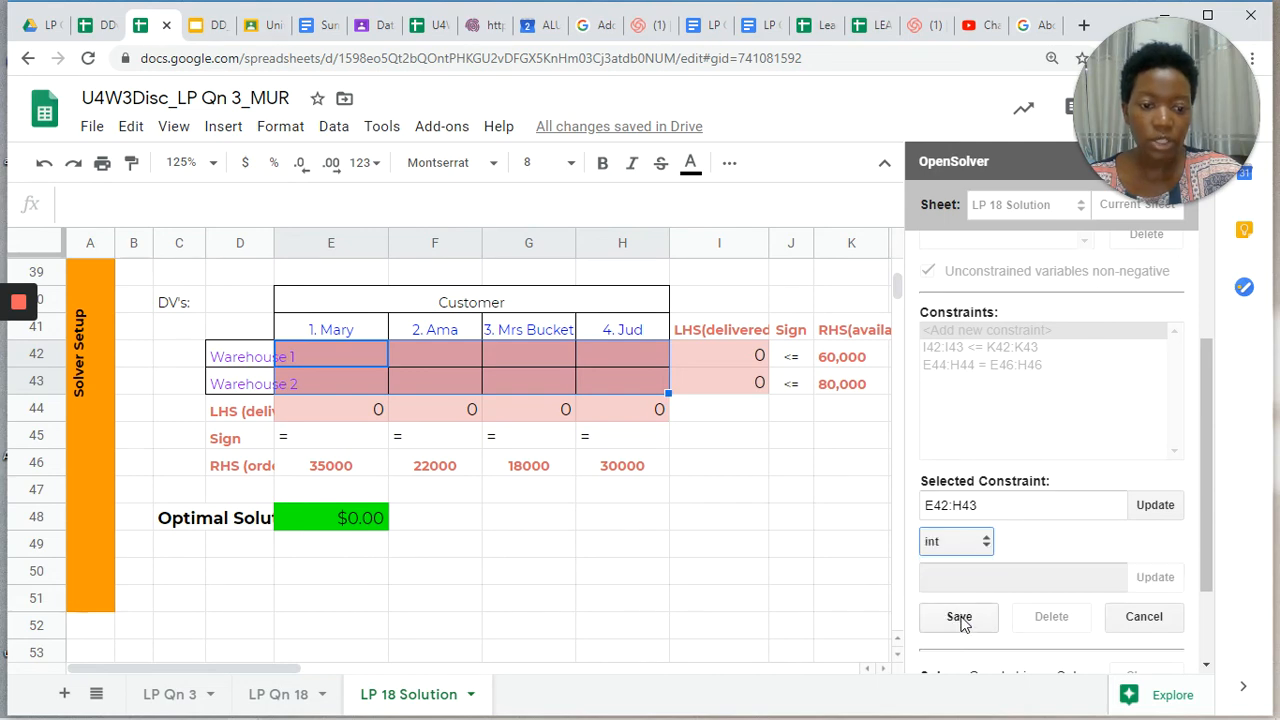
left_click(959, 618)
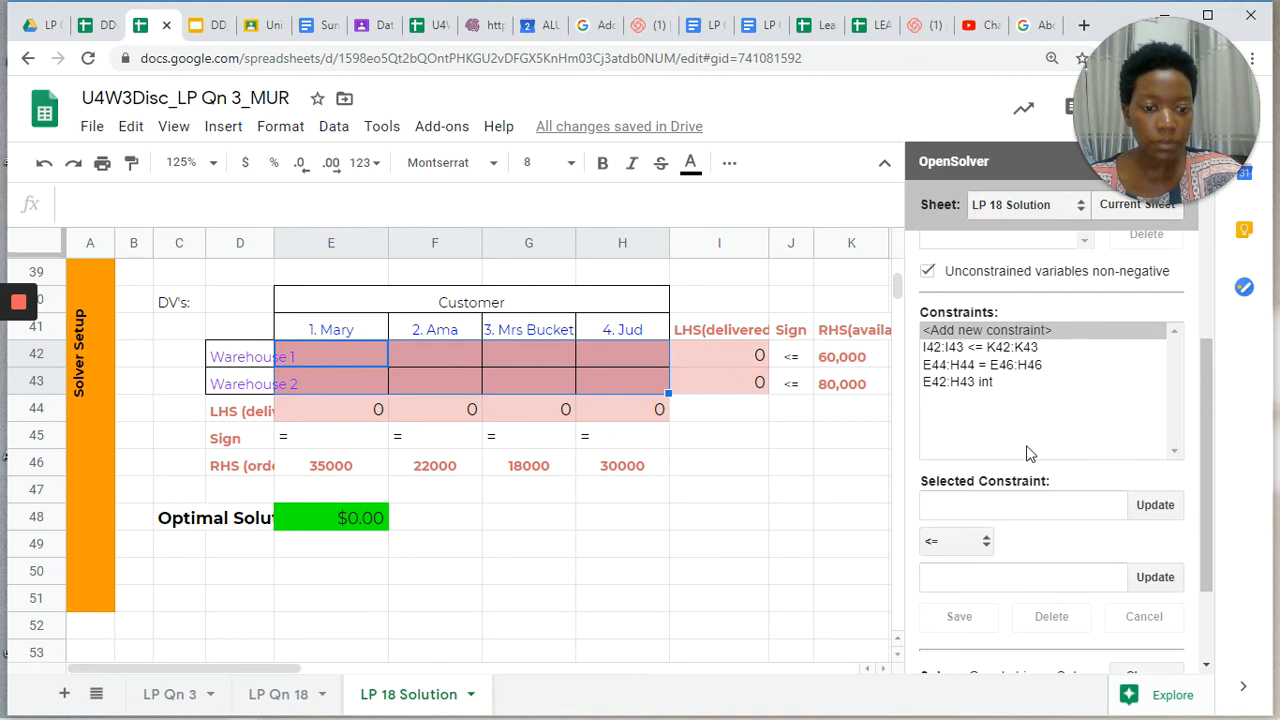
Step: Review the completed model settings, turn off showing progress while solving, and solve the model
scroll(1030, 454, "up", 3)
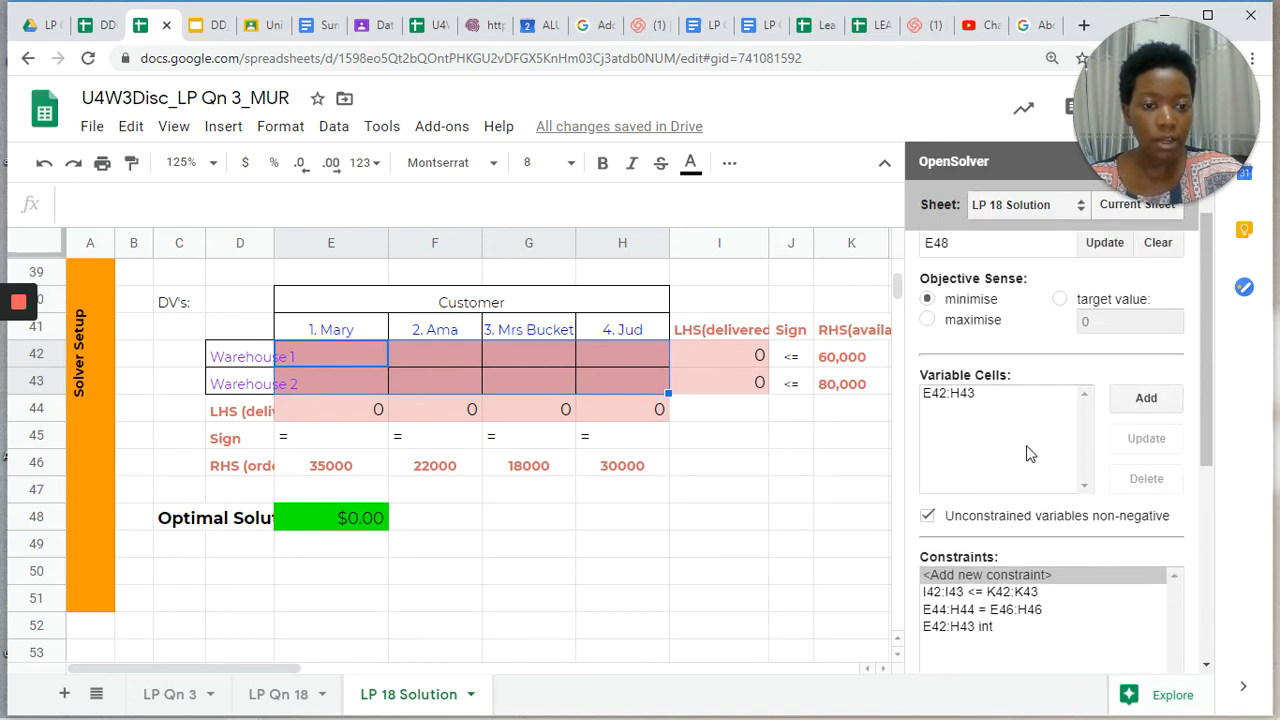
scroll(1030, 454, "up", 1)
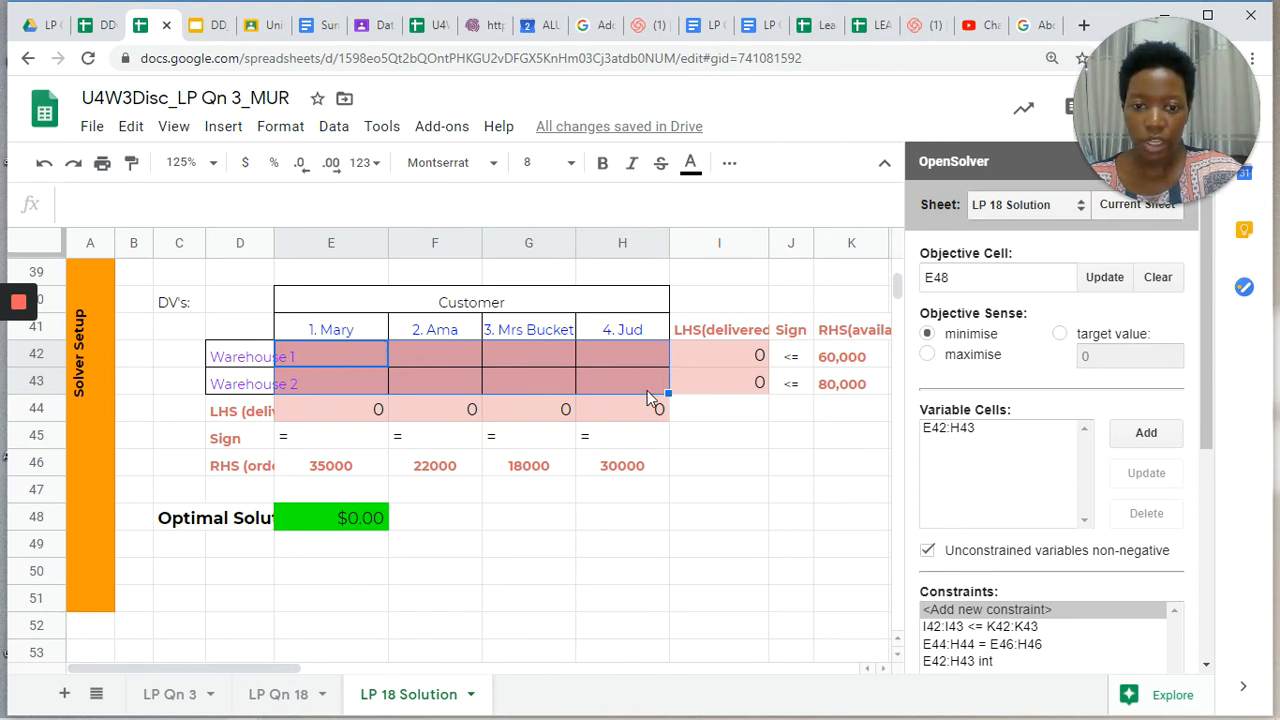
scroll(1035, 550, "down", 3)
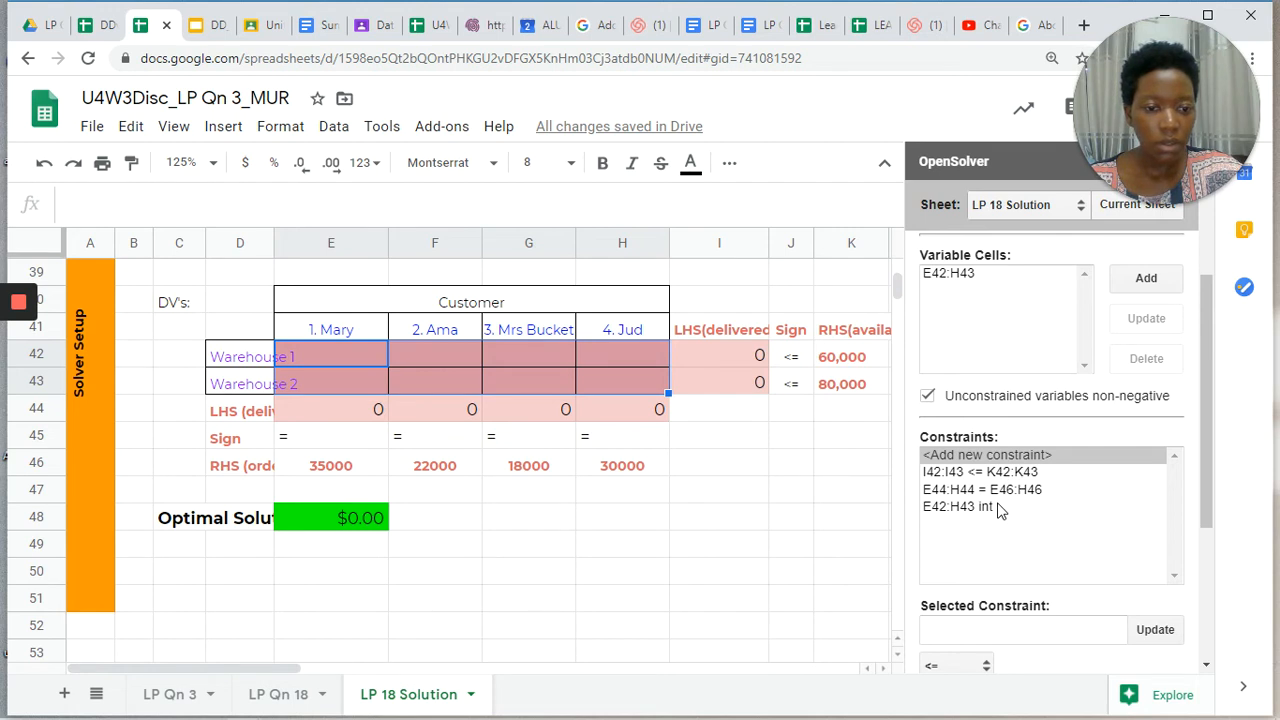
scroll(1000, 510, "down", 2)
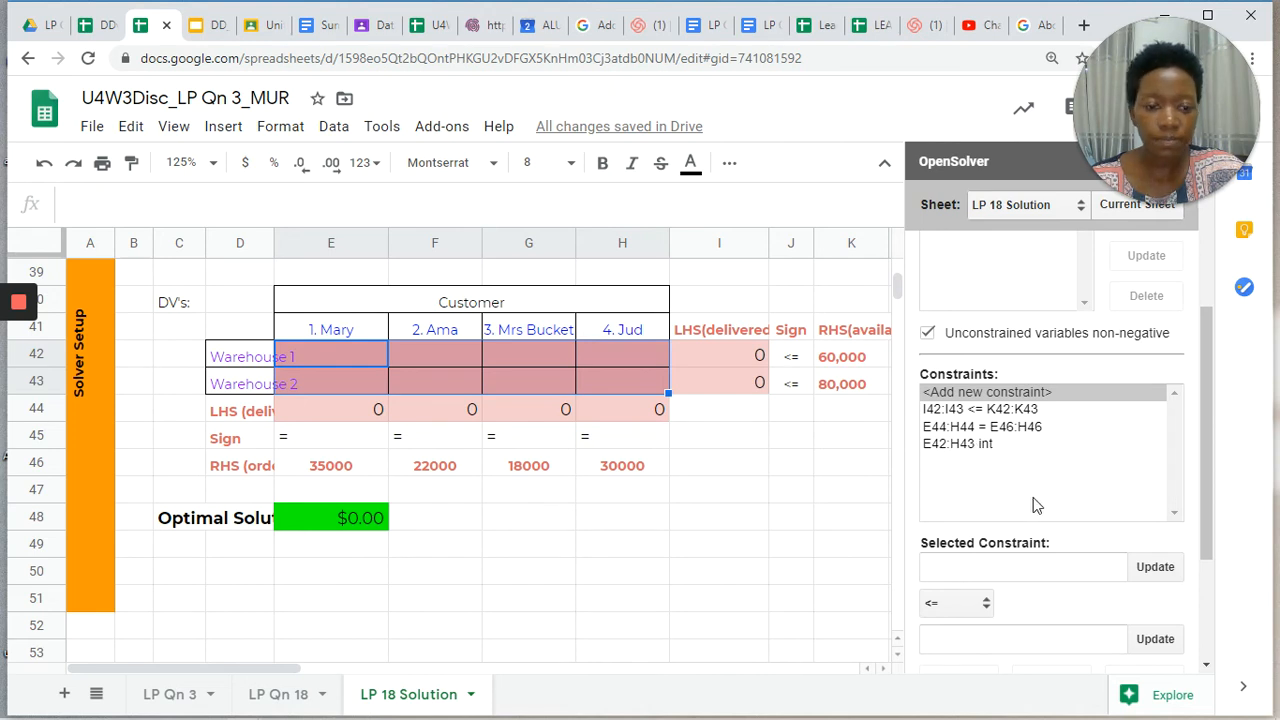
scroll(1036, 506, "down", 2)
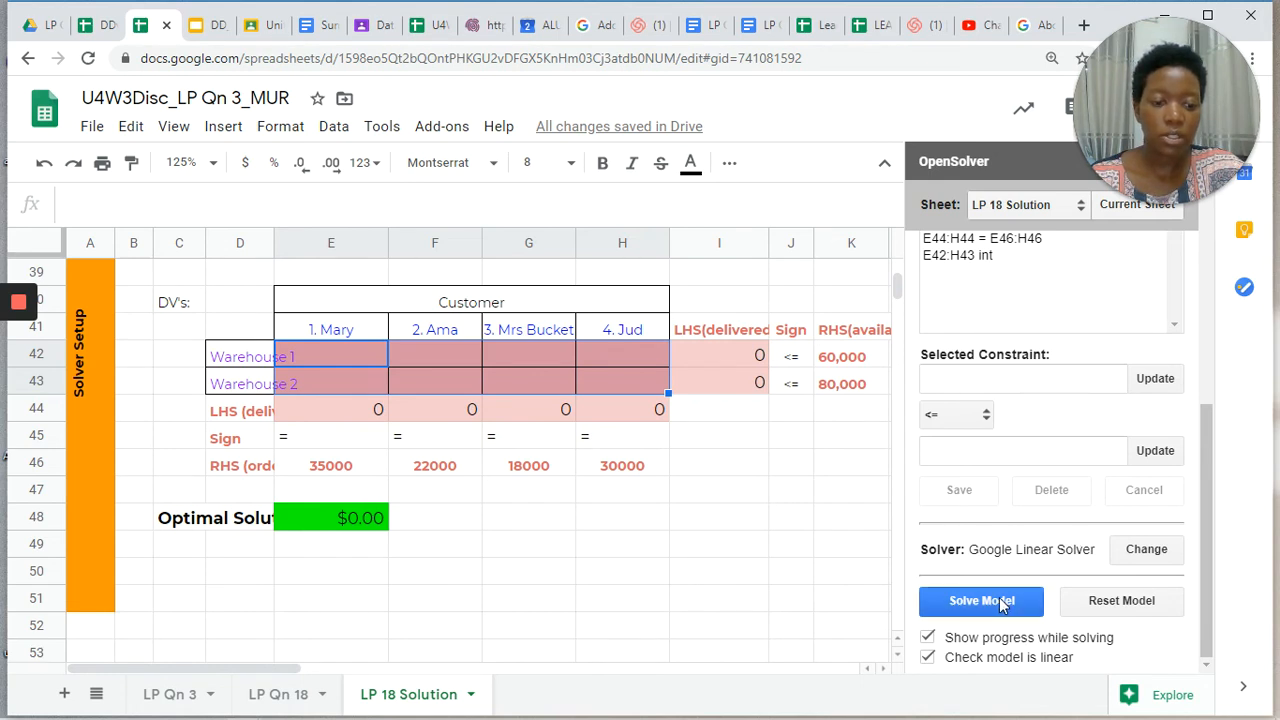
left_click(929, 638)
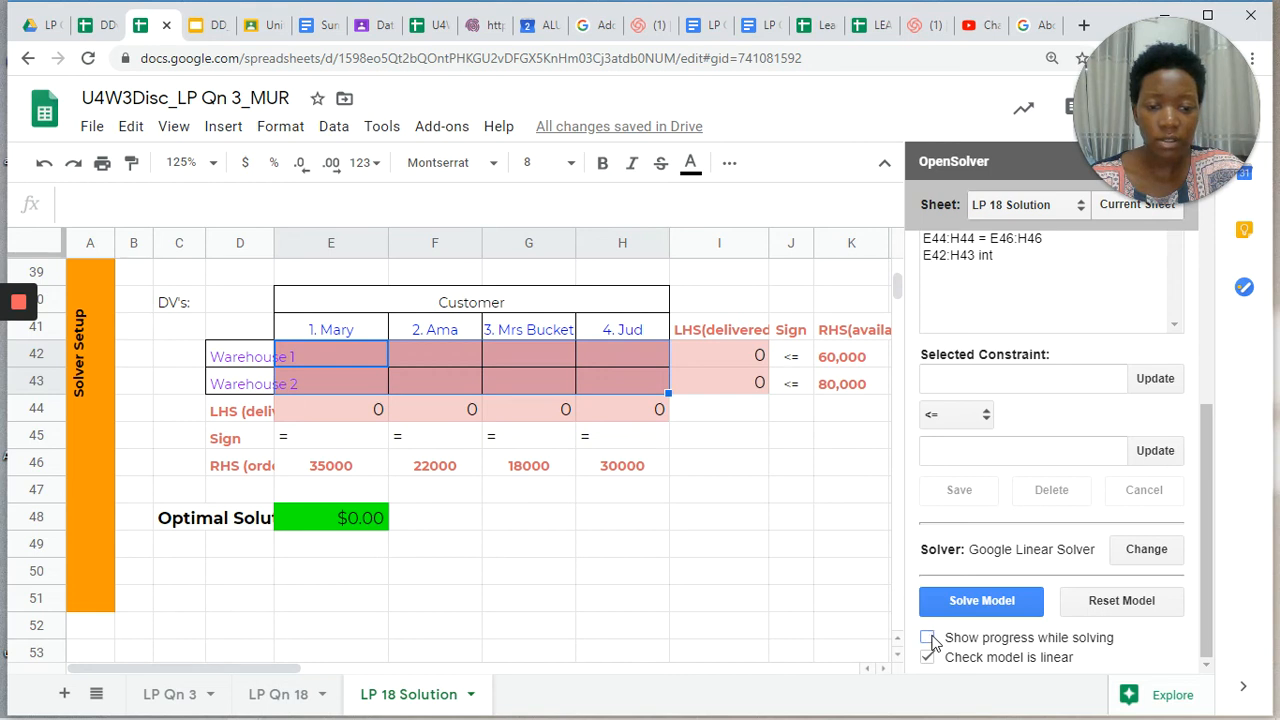
left_click(985, 603)
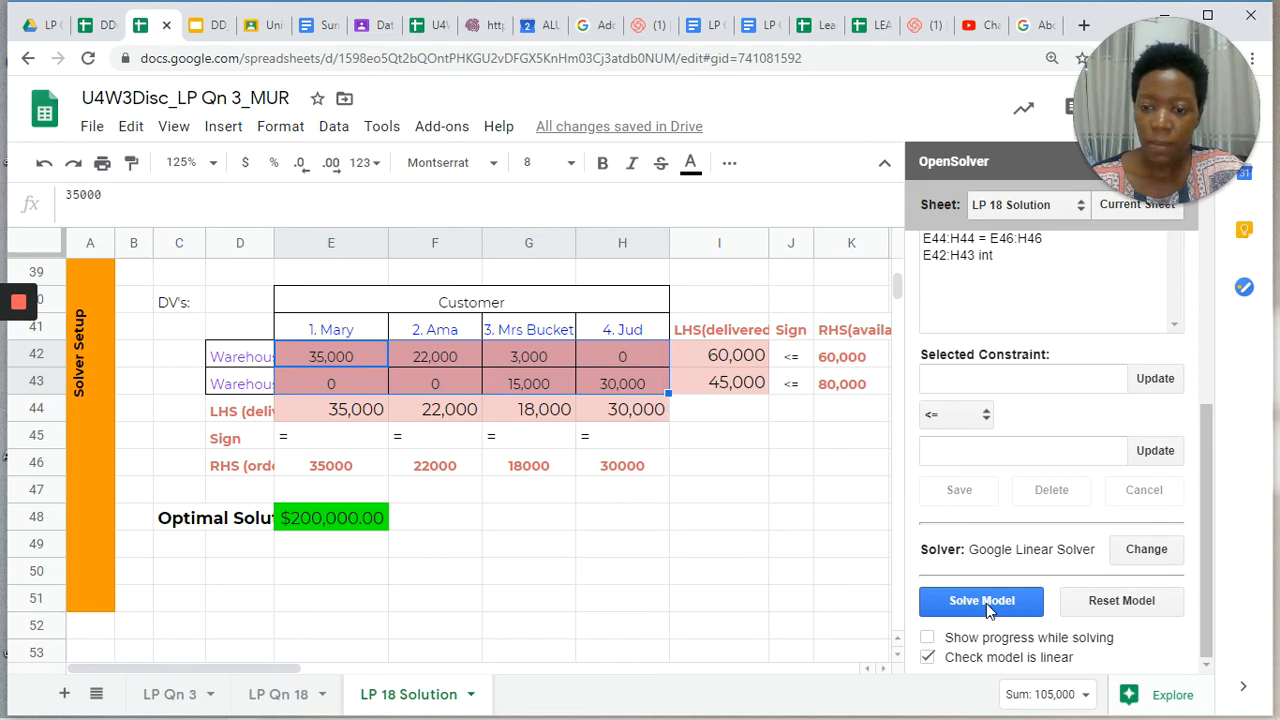
Step: Shorten the result label in C48 to "MIN cost =" by removing the "Optimal Solution:" prefix
left_click(240, 518)
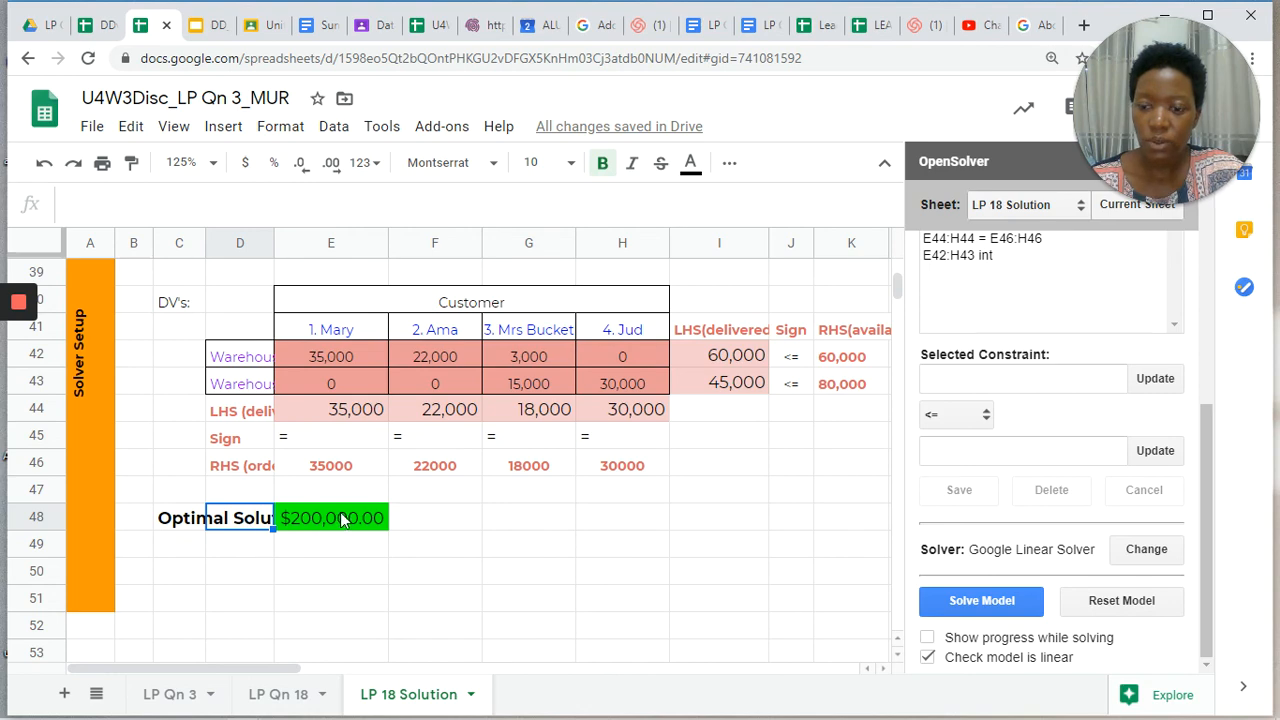
left_click(178, 517)
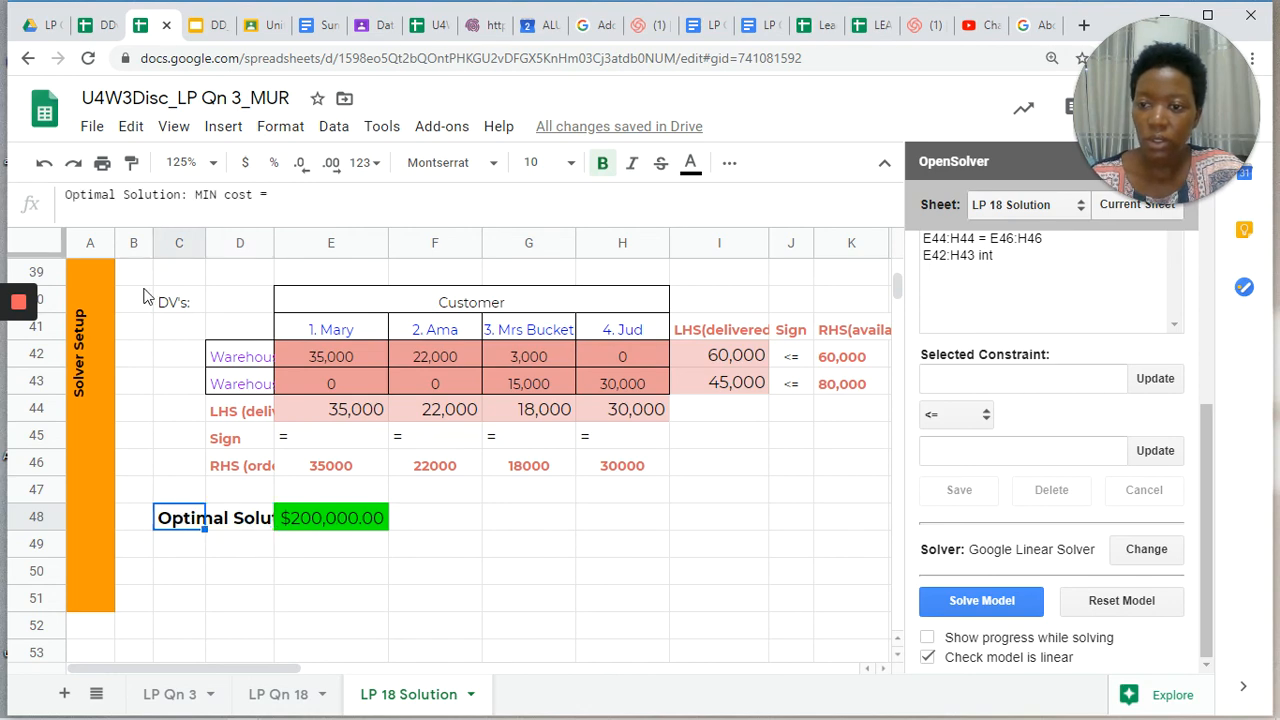
left_click_drag(194, 194, 33, 207)
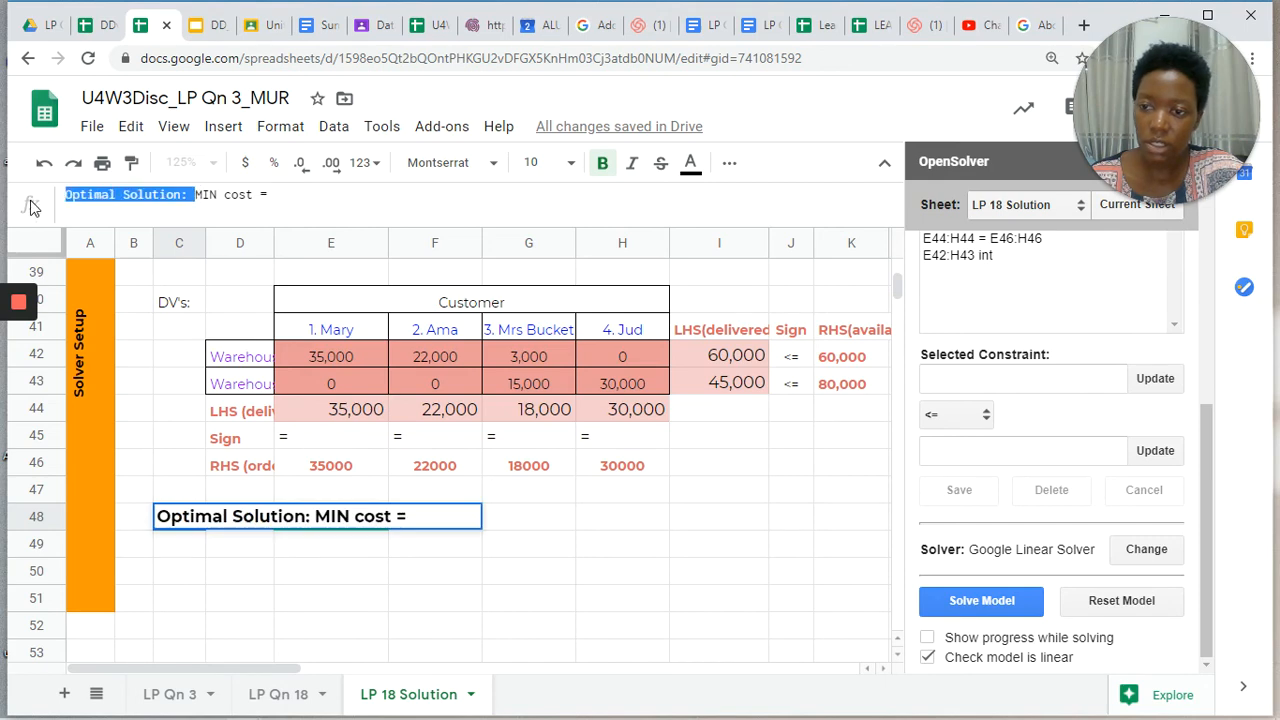
key("BackSpace")
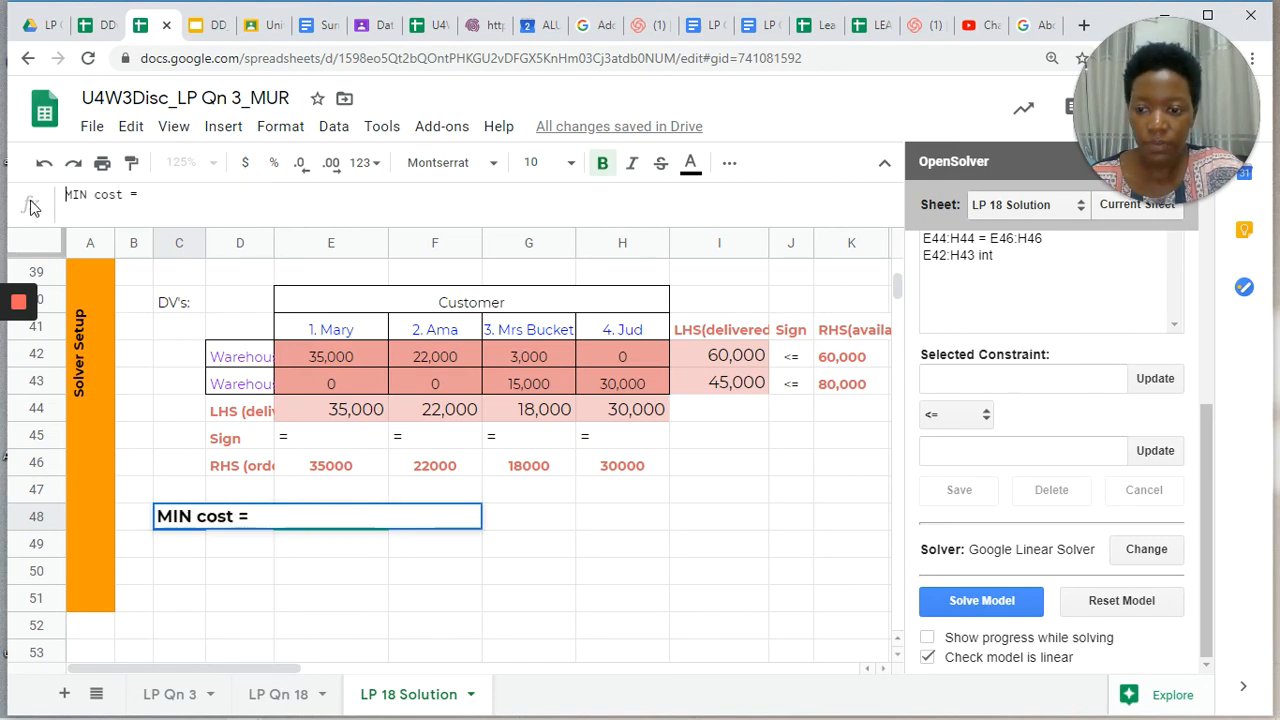
left_click(322, 617)
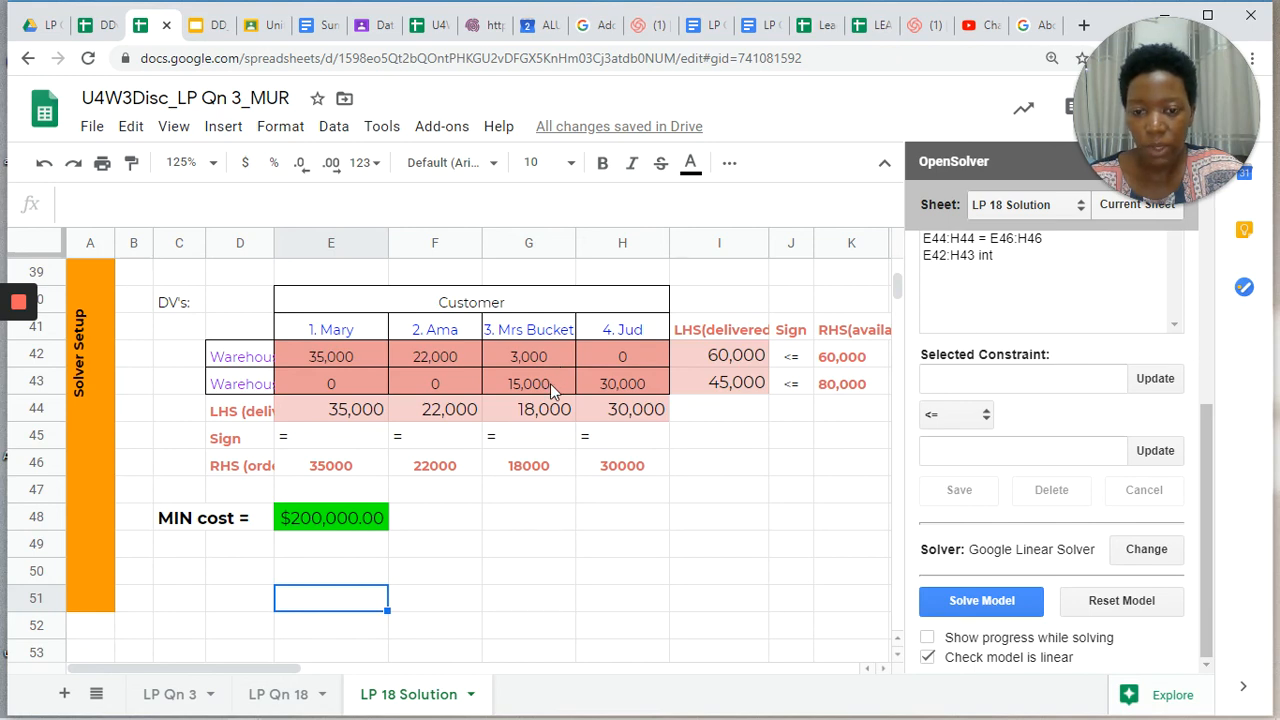
Step: Review the solved delivery quantities in E42:H43, the warehouse totals in I42:I43 against available supply, and the minimum cost
scroll(550, 383, "up", 2)
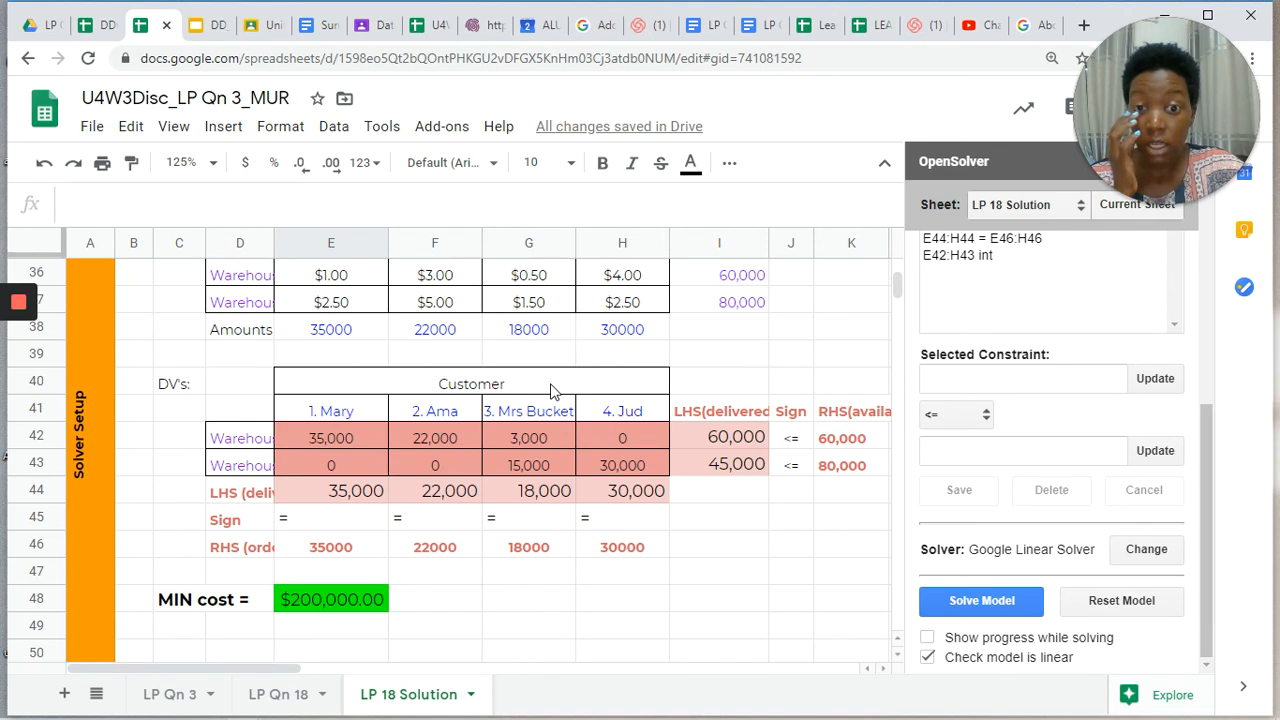
scroll(550, 390, "up", 1)
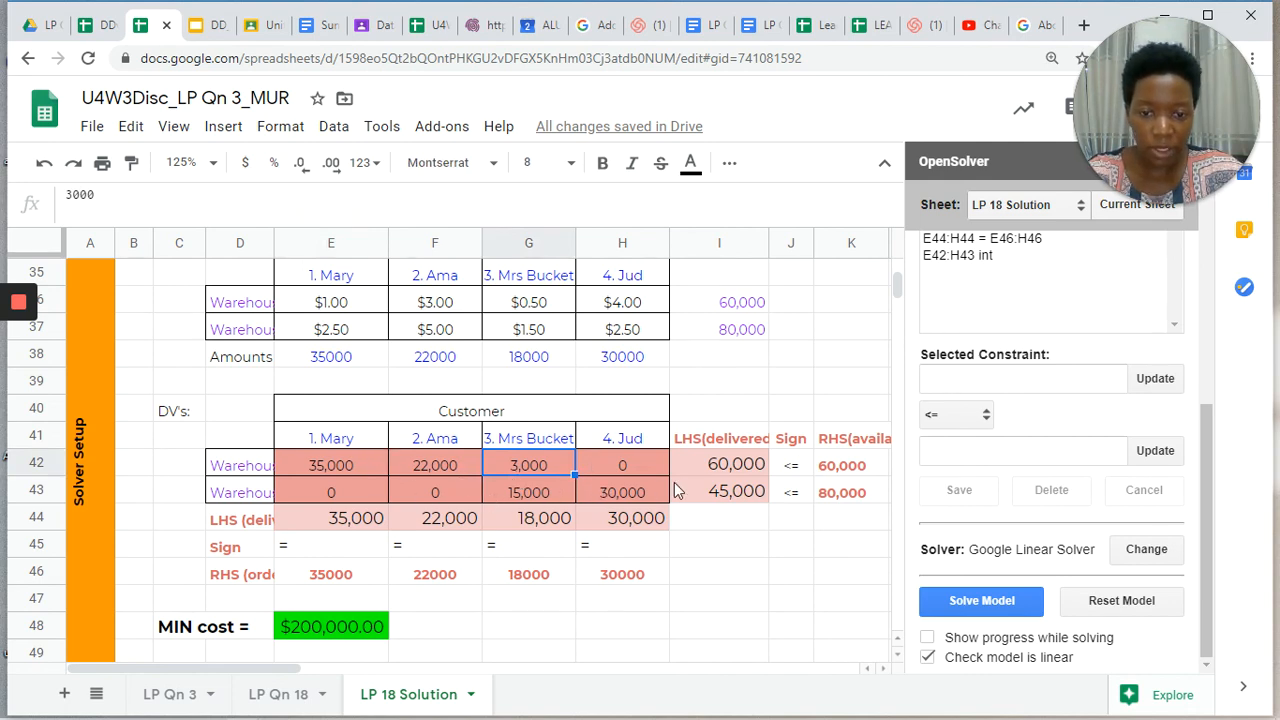
left_click(728, 518)
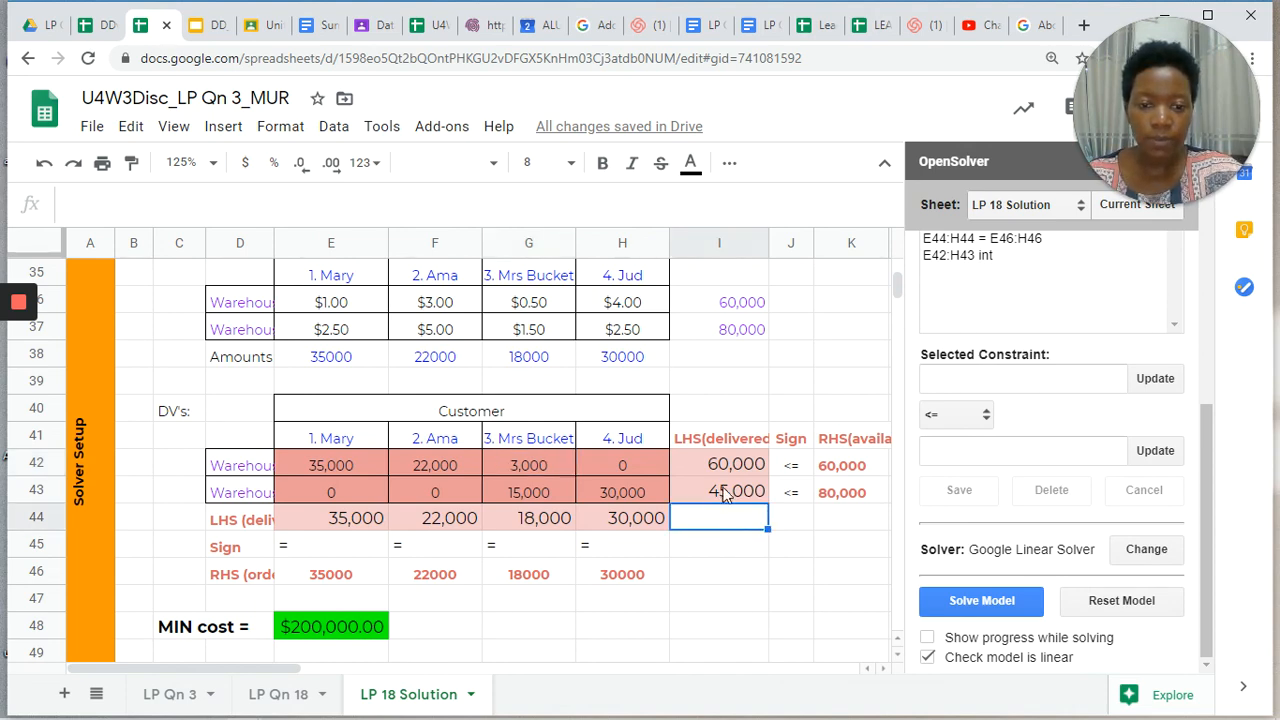
left_click(742, 474)
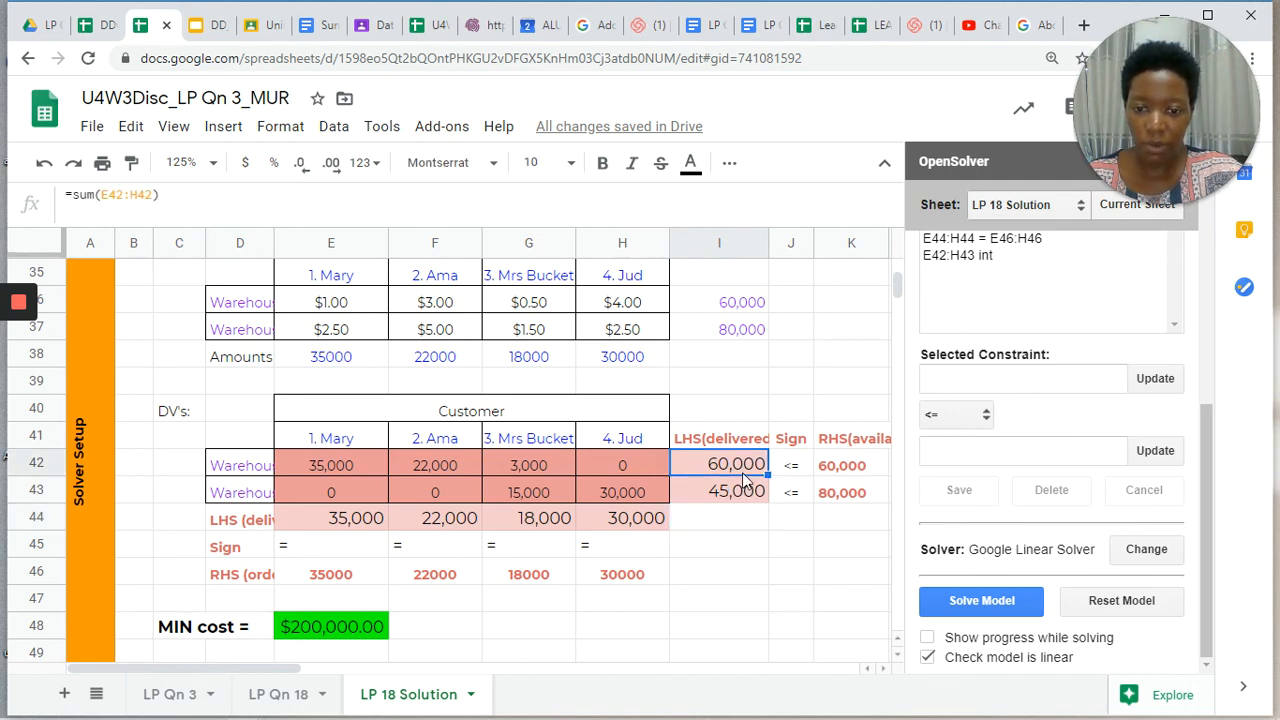
left_click(736, 500)
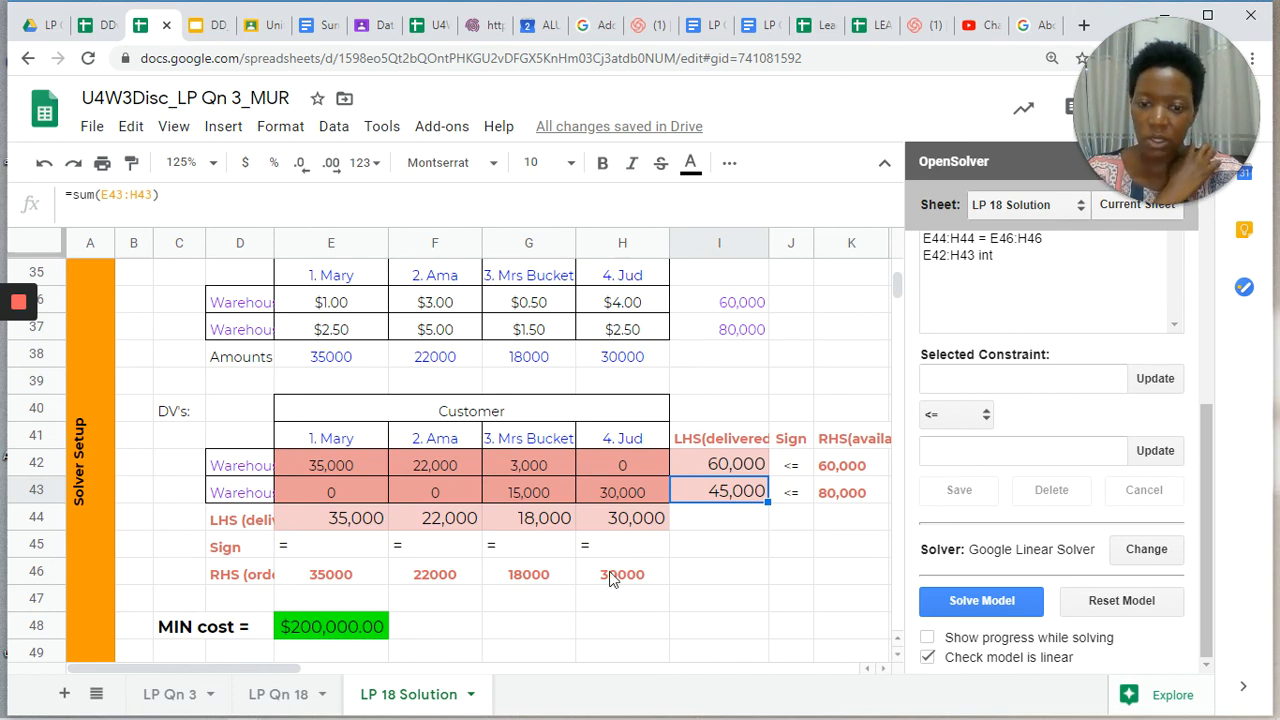
scroll(761, 600, "down", 1)
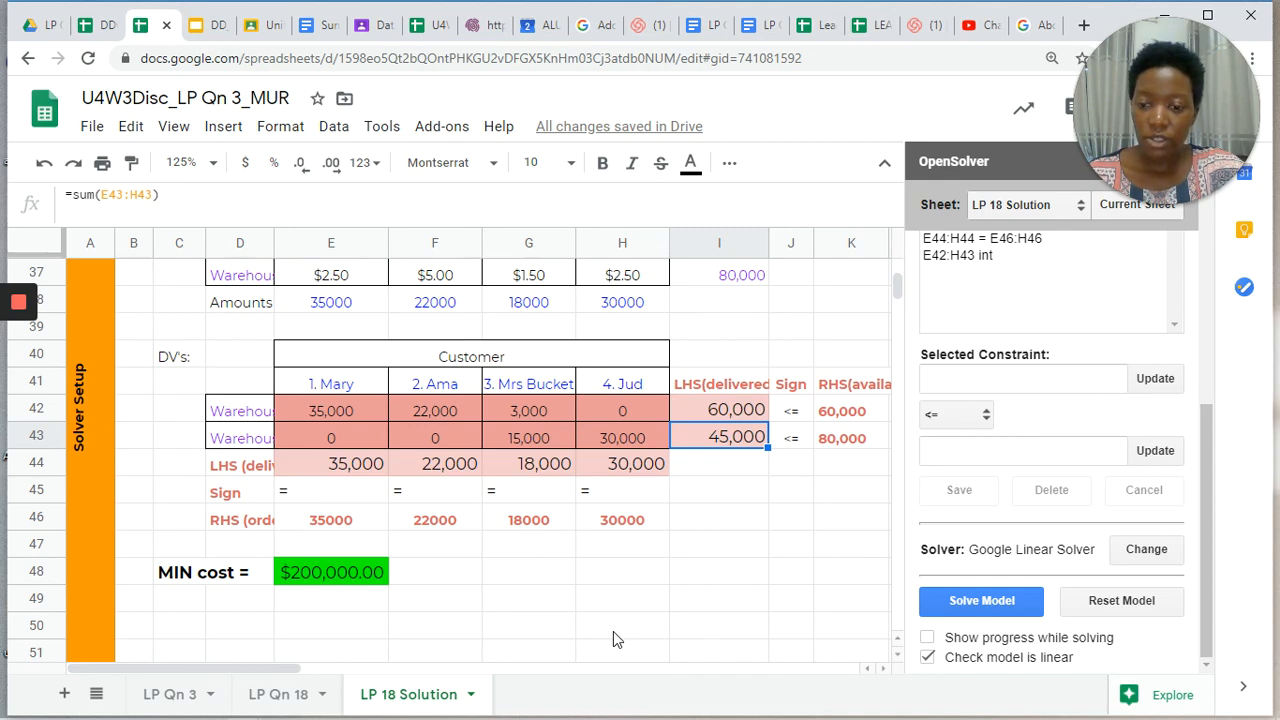
scroll(613, 640, "down", 1)
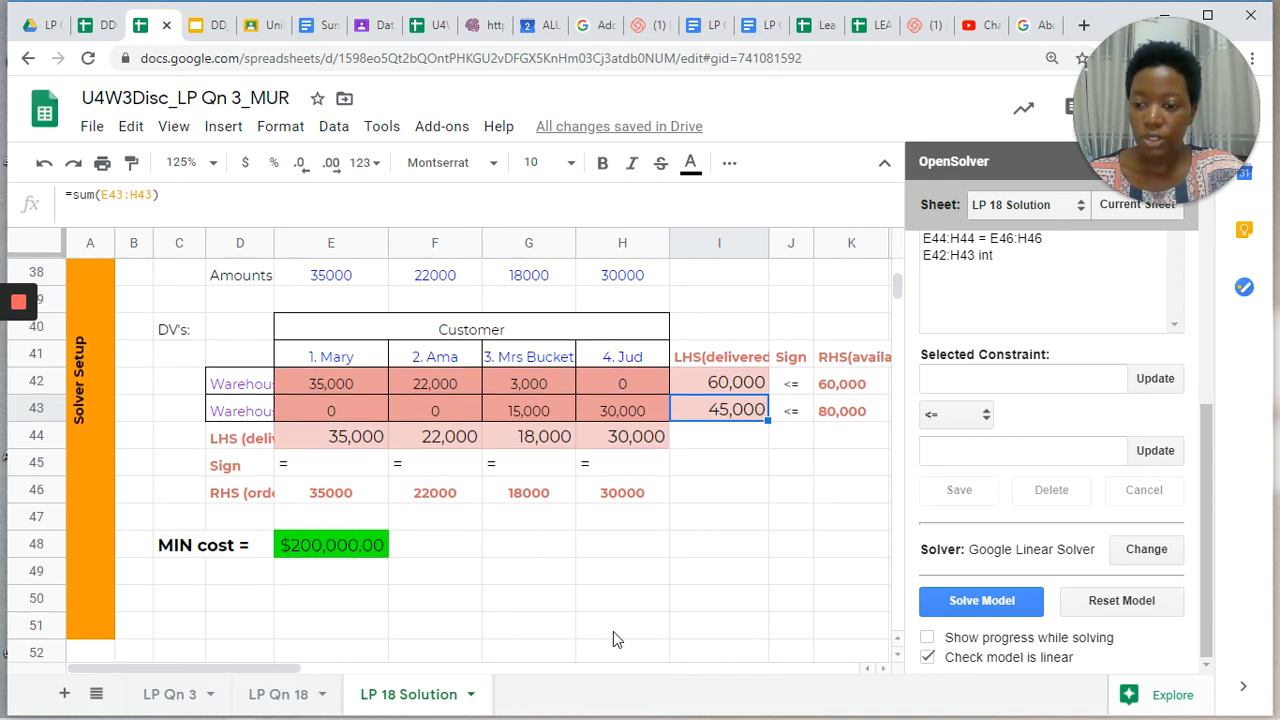
left_click(191, 601)
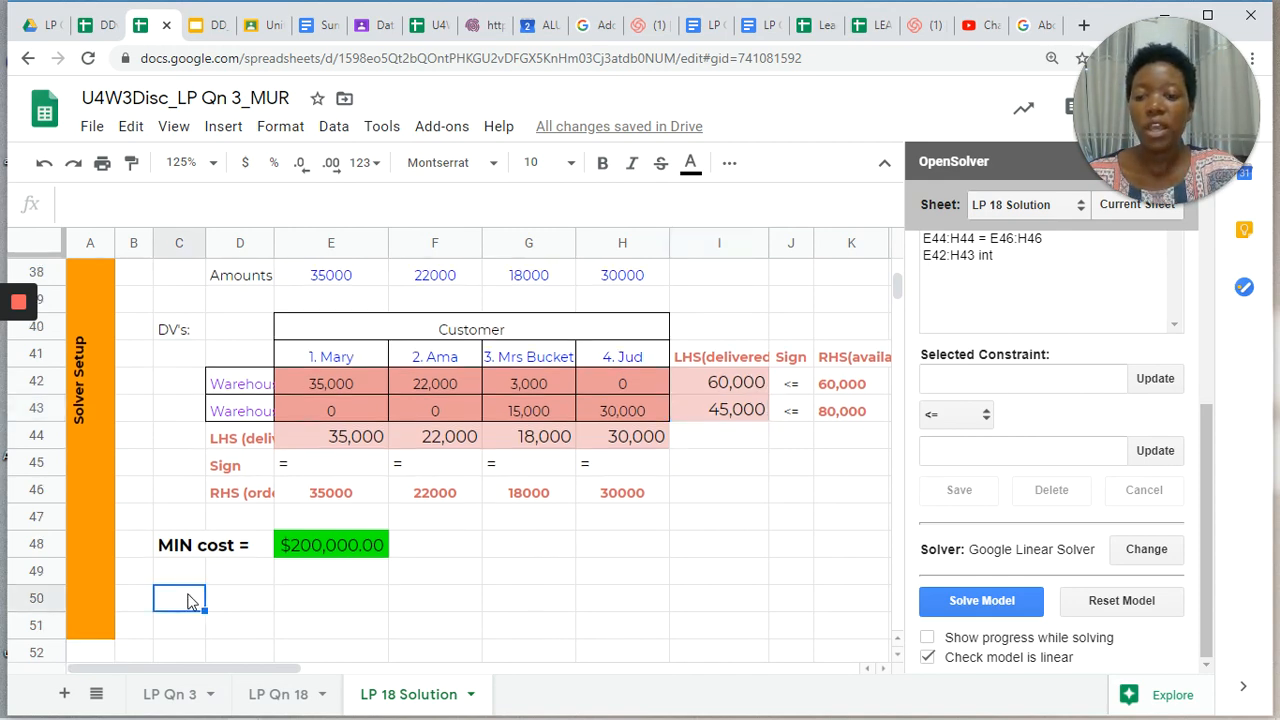